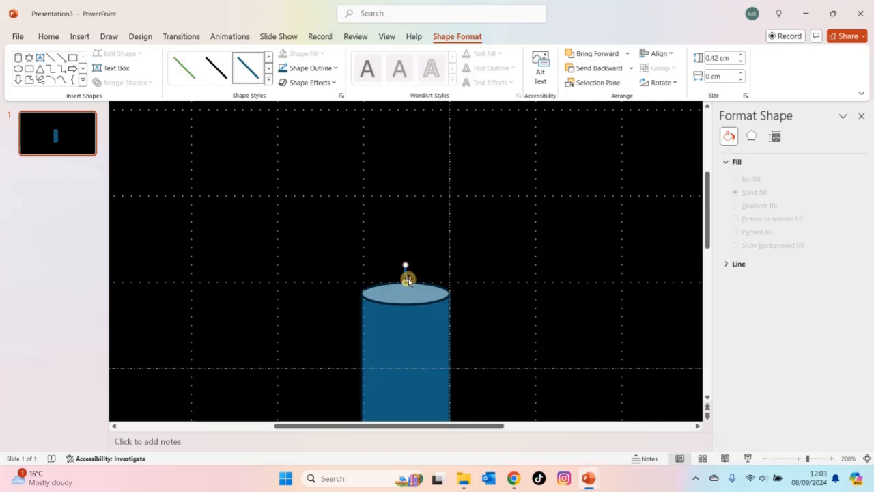
Step: Format the short wick line above the cylinder with a 2.25 pt width and a dark grey colour
{"action": "right_click", "coordinate": [404, 275]}
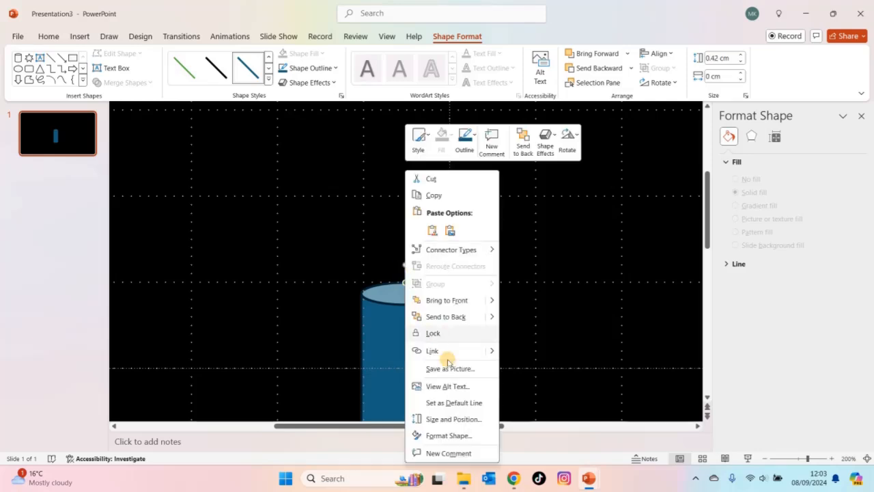
{"action": "left_click", "coordinate": [448, 436]}
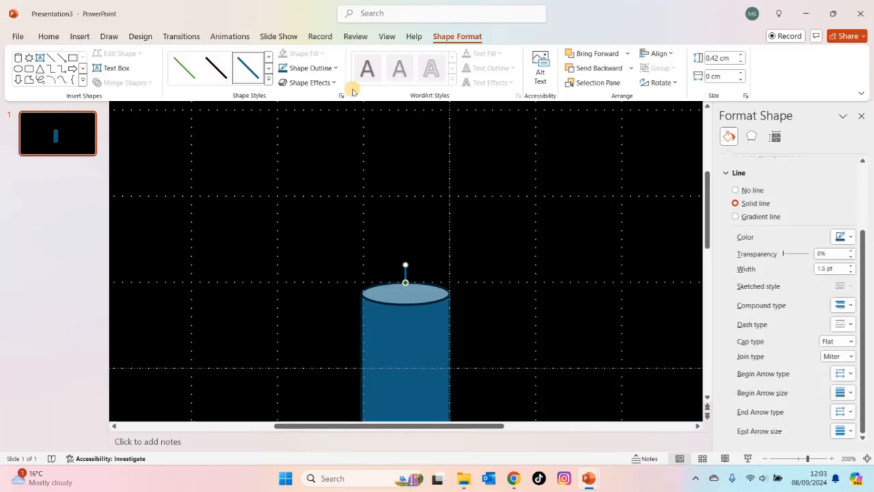
{"action": "left_click", "coordinate": [851, 268]}
{"action": "left_click", "coordinate": [851, 265]}
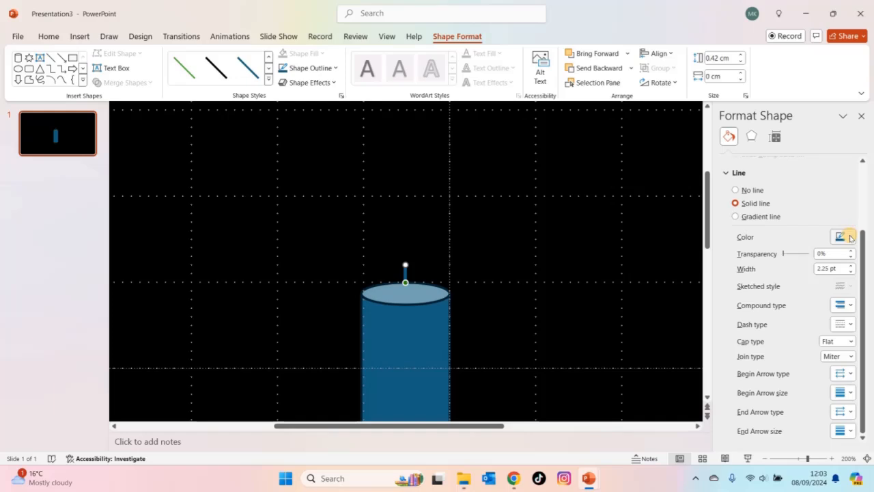
{"action": "left_click", "coordinate": [850, 238]}
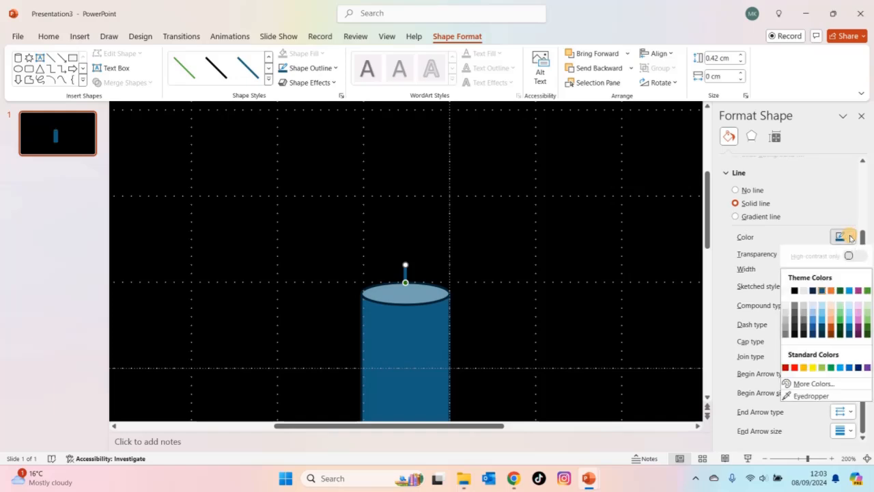
{"action": "left_click", "coordinate": [801, 327]}
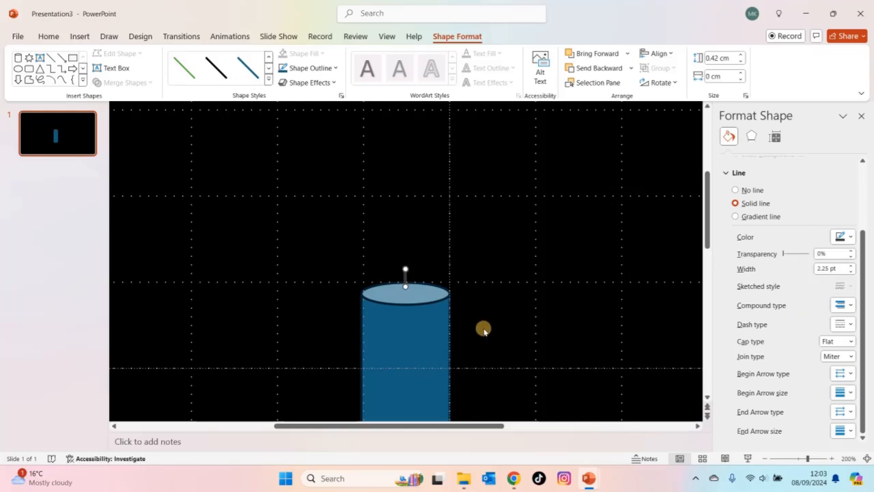
Step: Nudge the wick slightly to the right on the candle's top face and deselect it
{"action": "key", "text": "ctrl+Right"}
{"action": "key", "text": "ctrl+Right"}
{"action": "left_click", "coordinate": [471, 228]}
Step: Fill the candle cylinder with solid dark red
{"action": "scroll", "coordinate": [471, 229], "scroll_direction": "down", "scroll_amount": 5}
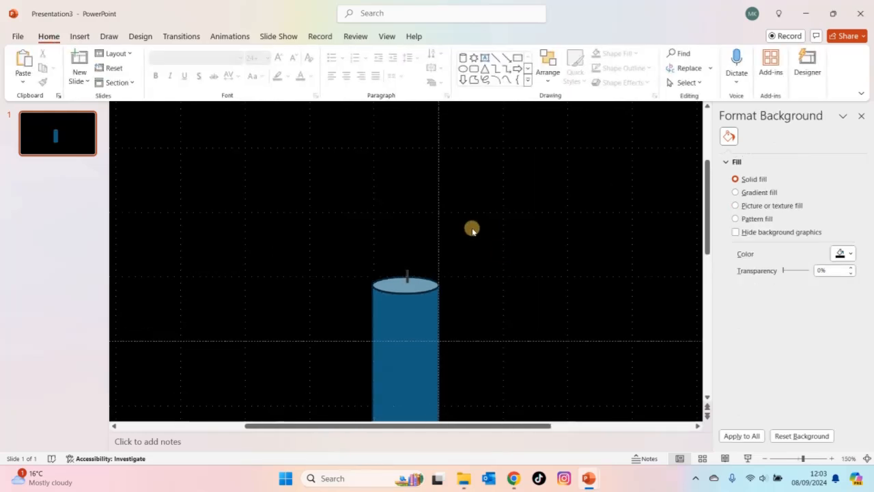
{"action": "left_click", "coordinate": [425, 288]}
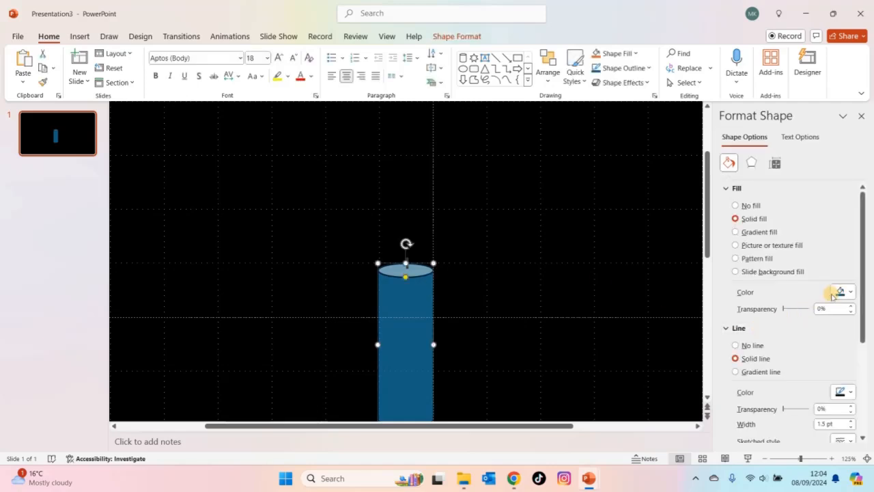
{"action": "left_click", "coordinate": [847, 293]}
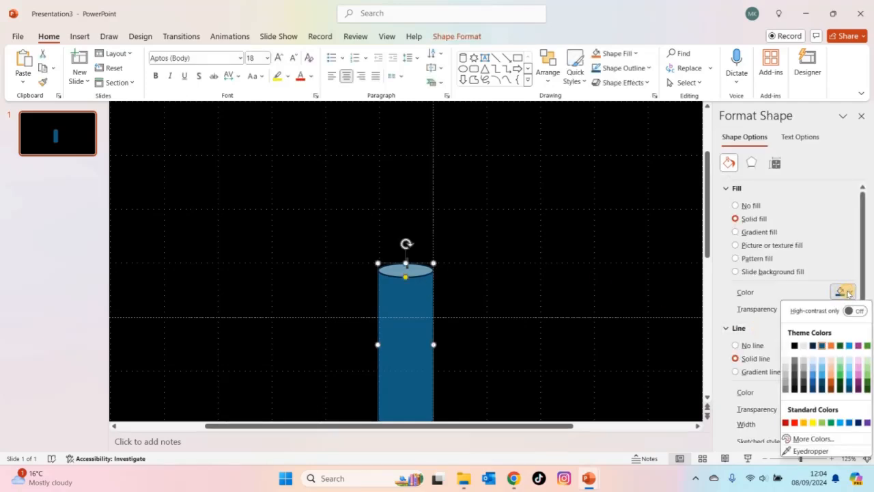
{"action": "left_click", "coordinate": [785, 423]}
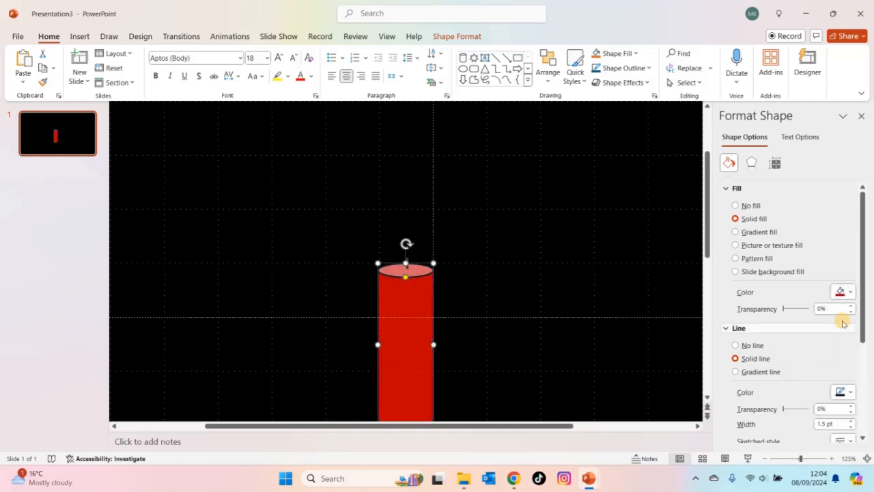
Step: Give the candle cylinder a linear gradient fill running left to right at an angle of 0°
{"action": "left_click_drag", "start_coordinate": [864, 308], "coordinate": [865, 325]}
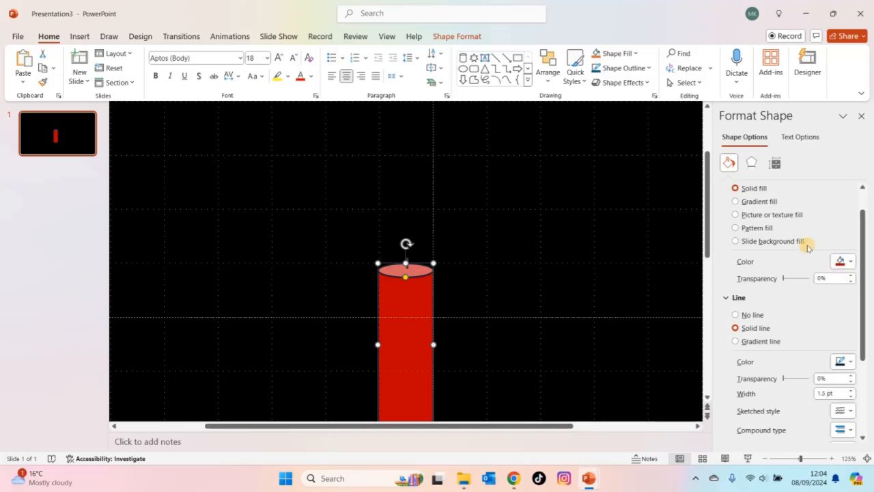
{"action": "left_click", "coordinate": [751, 204]}
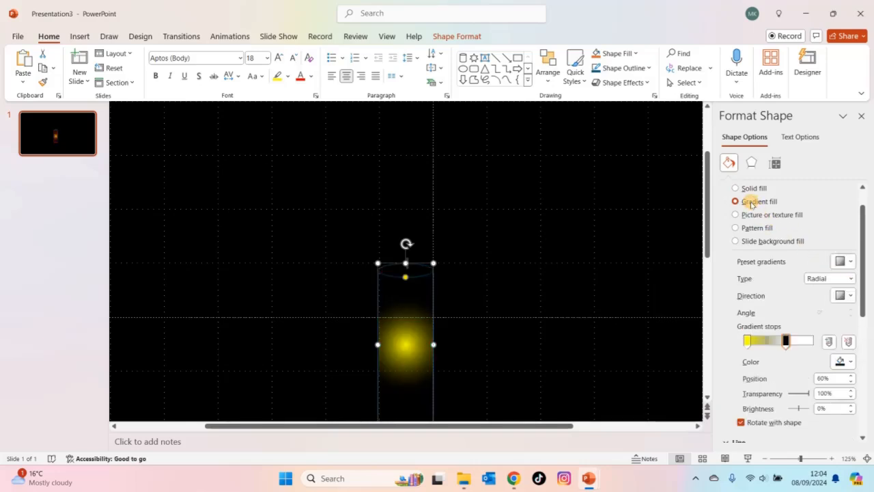
{"action": "left_click", "coordinate": [845, 263]}
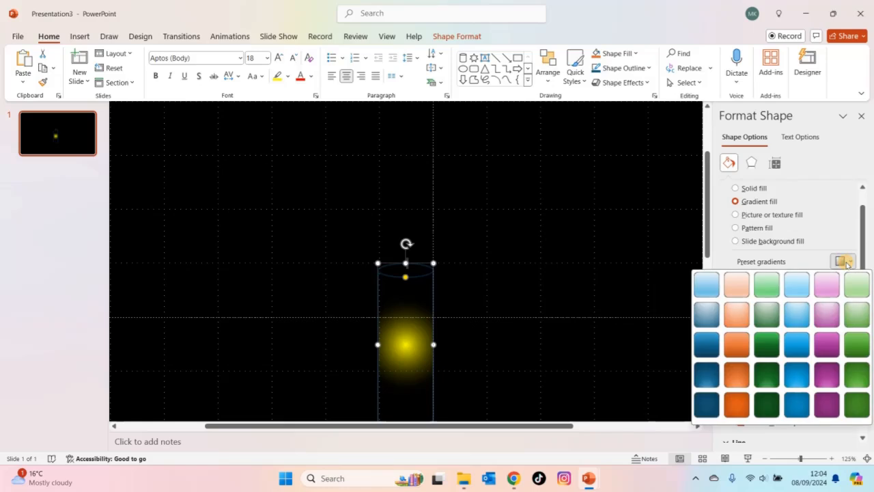
{"action": "left_click", "coordinate": [847, 263]}
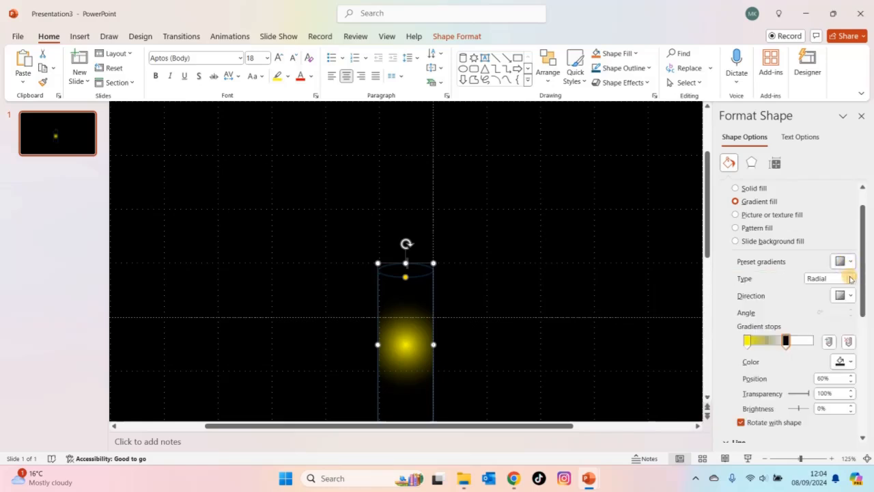
{"action": "left_click", "coordinate": [851, 280]}
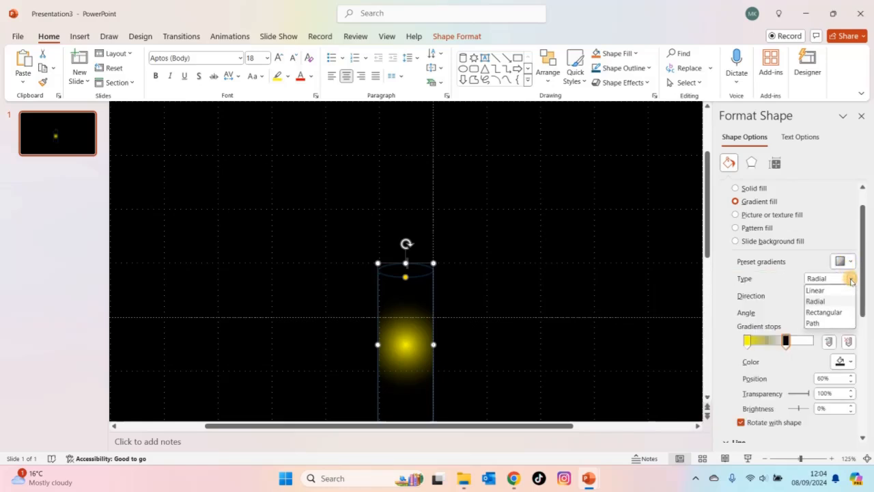
{"action": "left_click", "coordinate": [816, 290]}
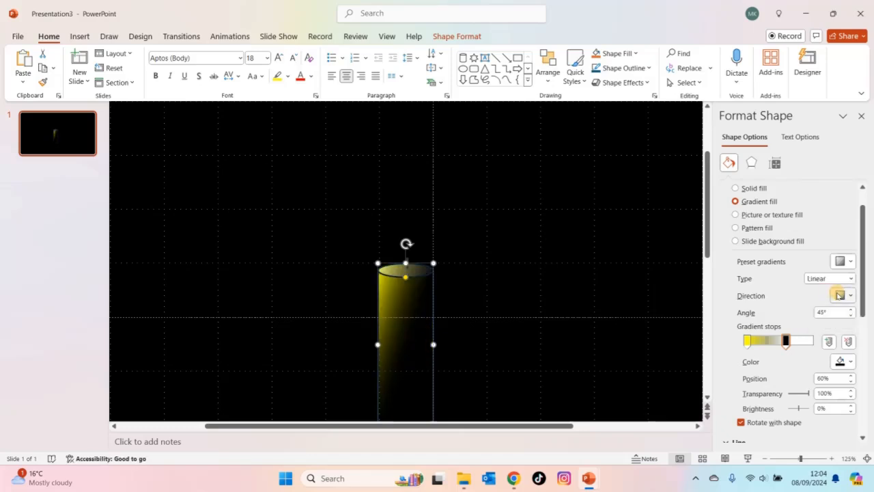
{"action": "left_click", "coordinate": [850, 295]}
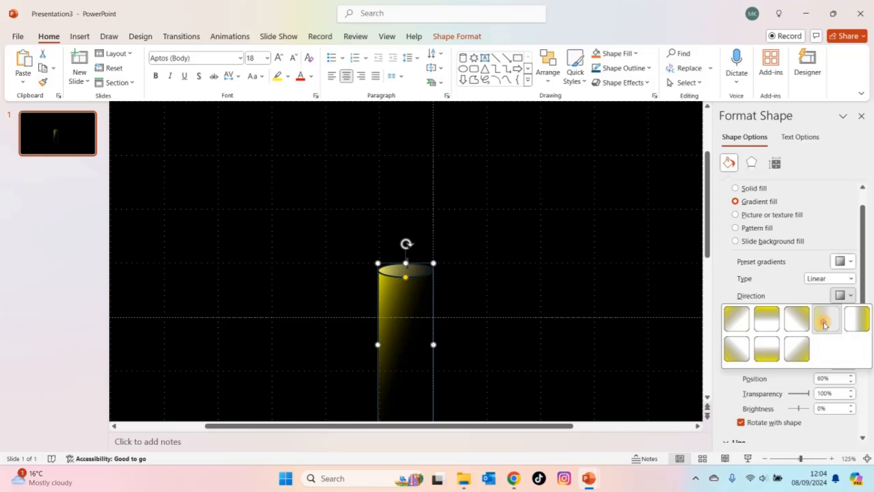
{"action": "left_click", "coordinate": [825, 325]}
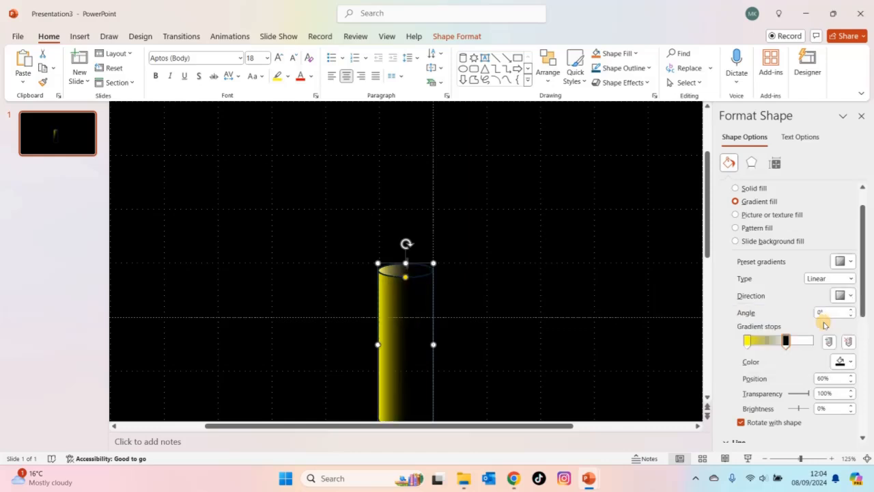
Step: Recolour the cylinder's gradient stops, making the yellow stop dark red and the black 60% stop red
{"action": "left_click", "coordinate": [748, 340]}
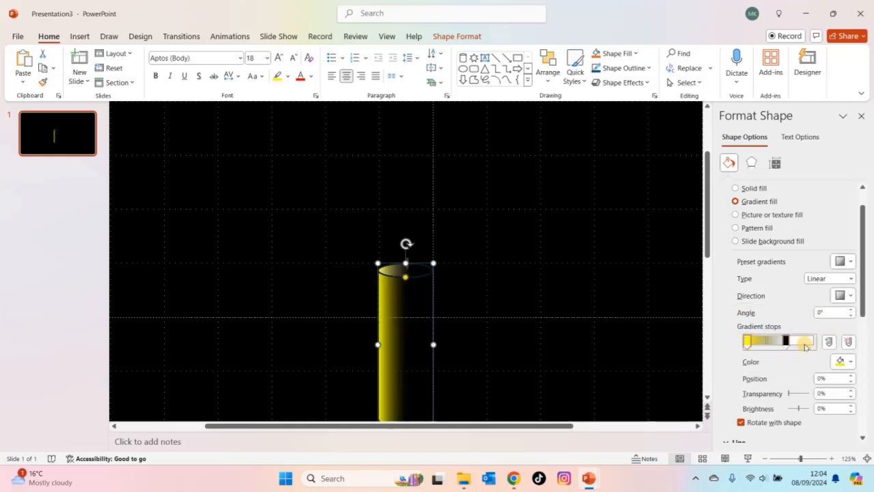
{"action": "left_click", "coordinate": [849, 364]}
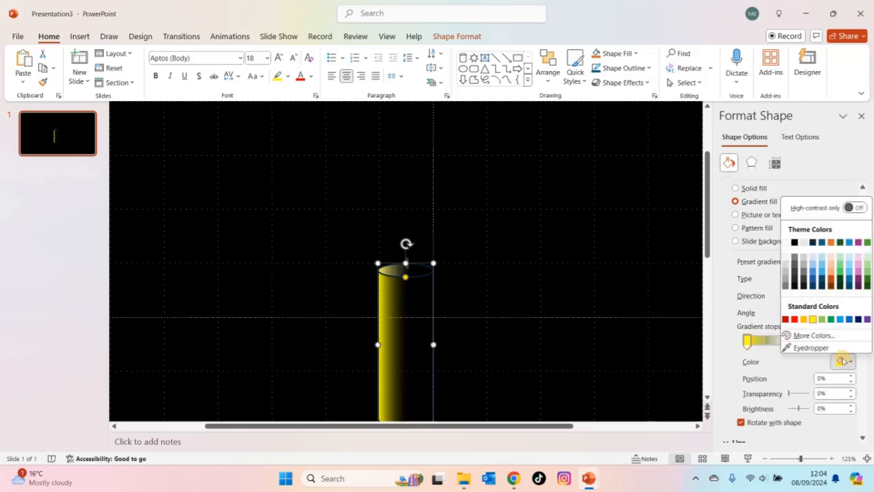
{"action": "left_click", "coordinate": [785, 319]}
{"action": "left_click", "coordinate": [787, 341]}
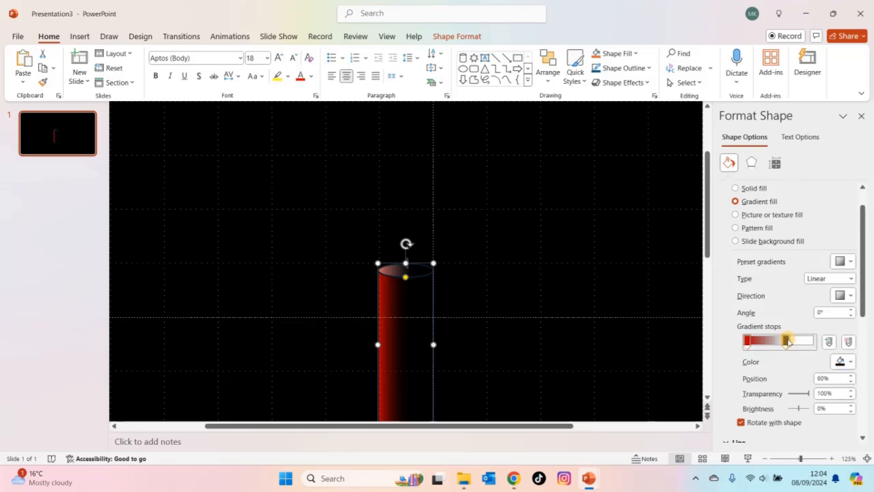
{"action": "left_click", "coordinate": [847, 362]}
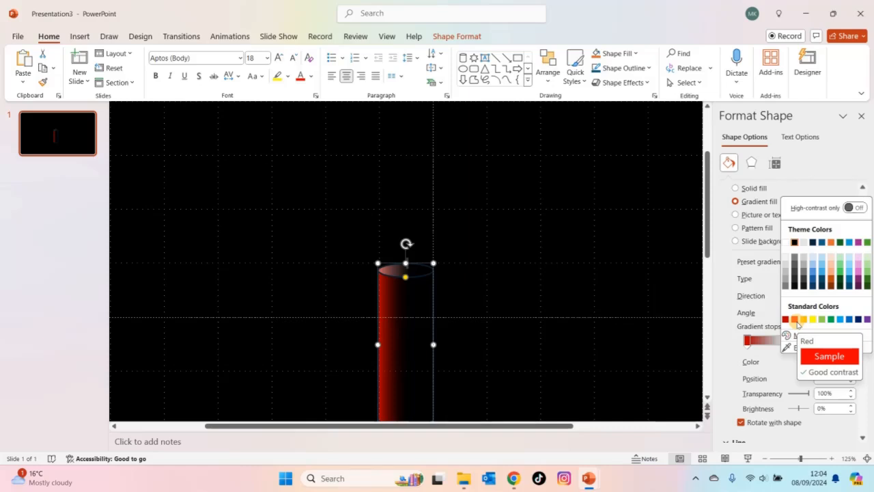
{"action": "left_click", "coordinate": [796, 320]}
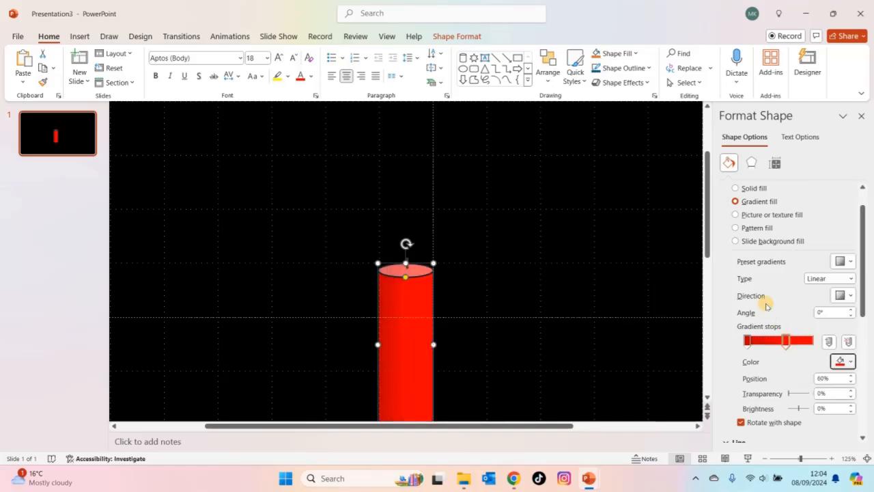
Step: Move the red gradient stop to 100% and the dark red stop to 36%
{"action": "left_click_drag", "start_coordinate": [786, 339], "coordinate": [815, 340]}
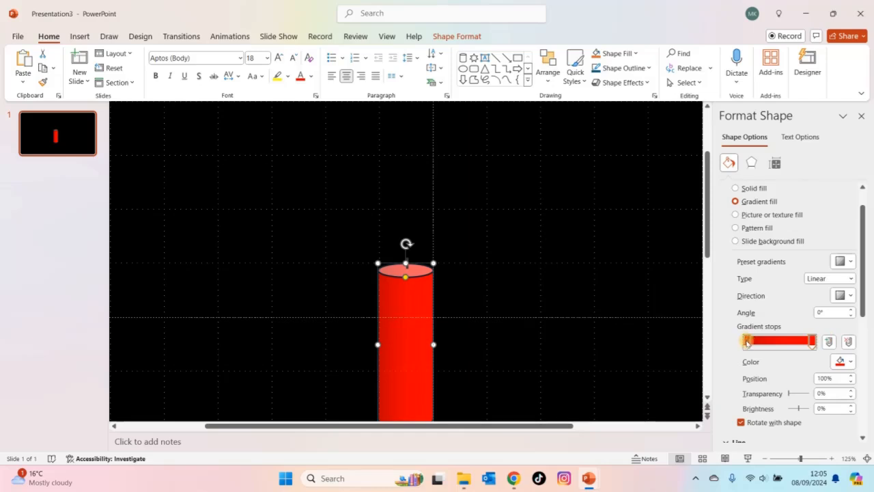
{"action": "left_click_drag", "start_coordinate": [747, 341], "coordinate": [771, 341]}
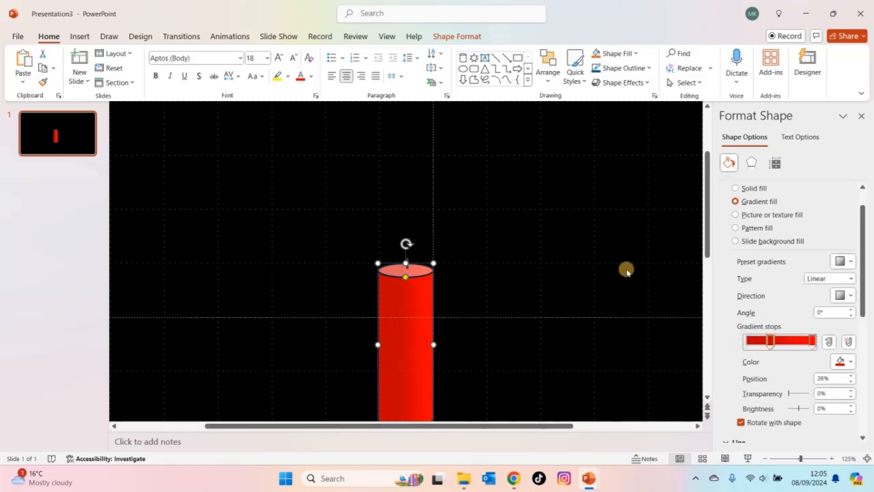
{"action": "scroll", "coordinate": [531, 257], "scroll_direction": "down", "scroll_amount": 2}
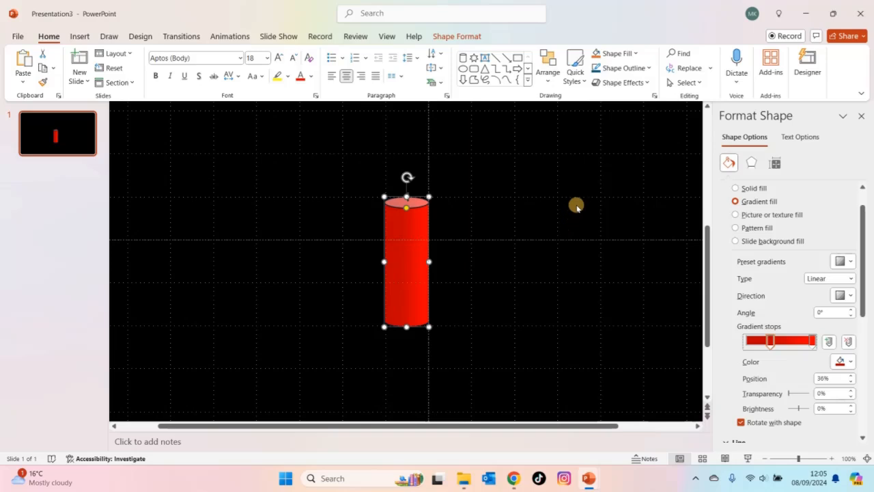
Step: Set the candle cylinder's outline colour to black and deselect the cylinder
{"action": "left_click", "coordinate": [861, 330]}
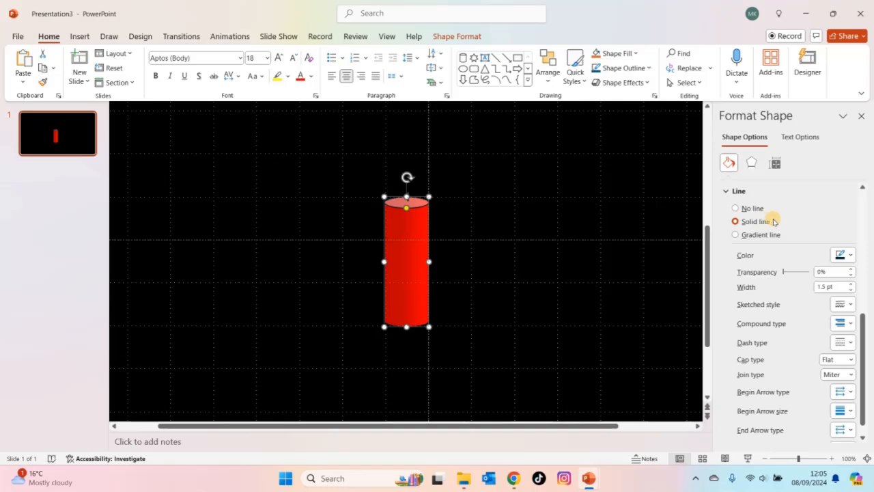
{"action": "left_click", "coordinate": [849, 255]}
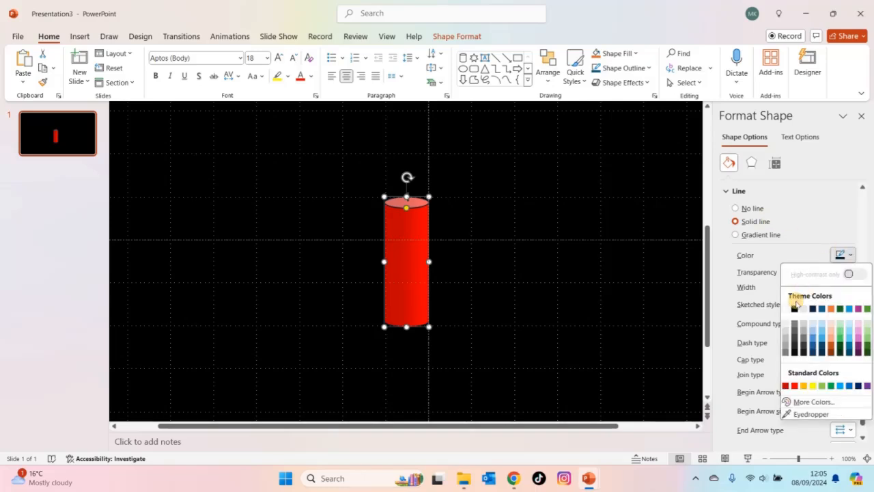
{"action": "left_click", "coordinate": [795, 308]}
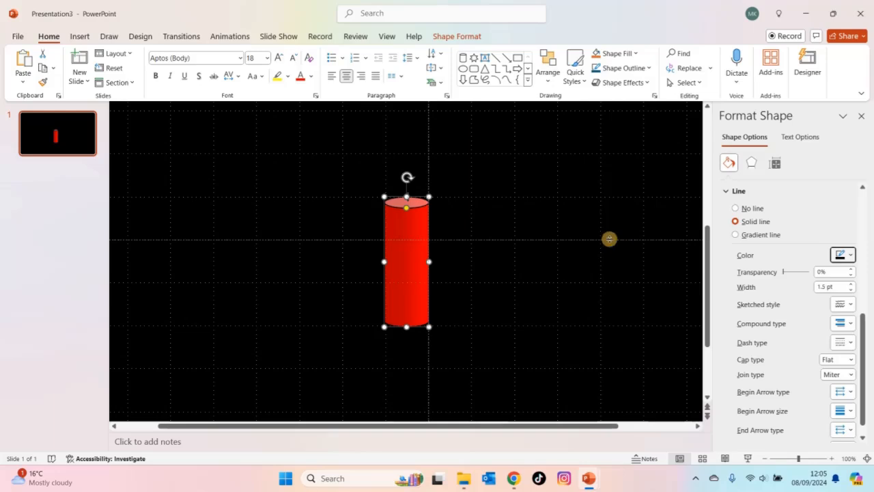
{"action": "left_click", "coordinate": [526, 217]}
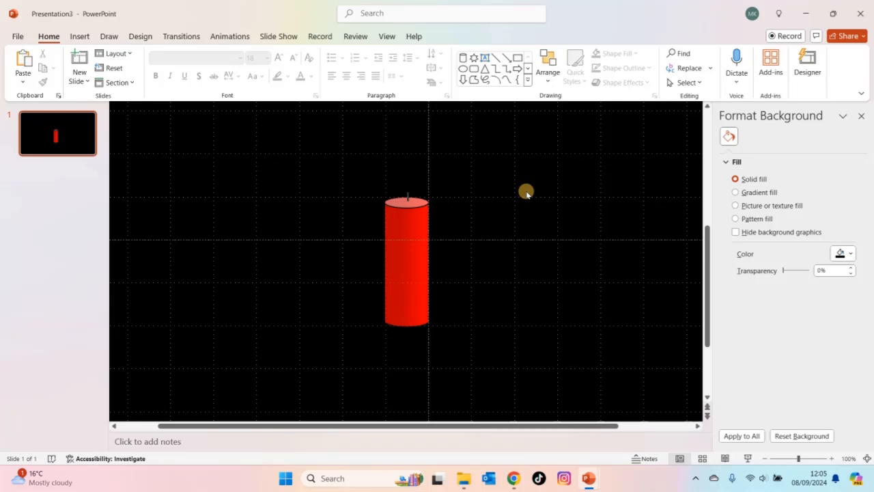
Step: Search the stock icons for "fire" and insert the solid flame icon on the slide
{"action": "scroll", "coordinate": [526, 194], "scroll_direction": "down", "scroll_amount": 2}
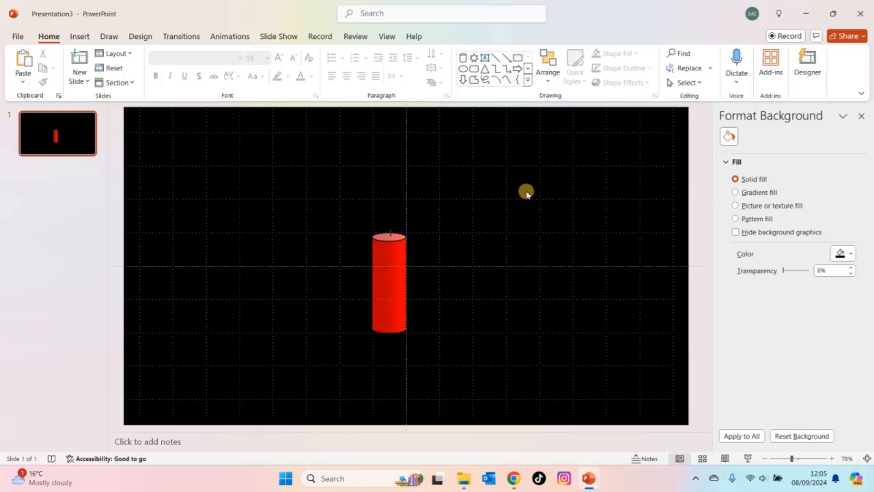
{"action": "left_click", "coordinate": [80, 36]}
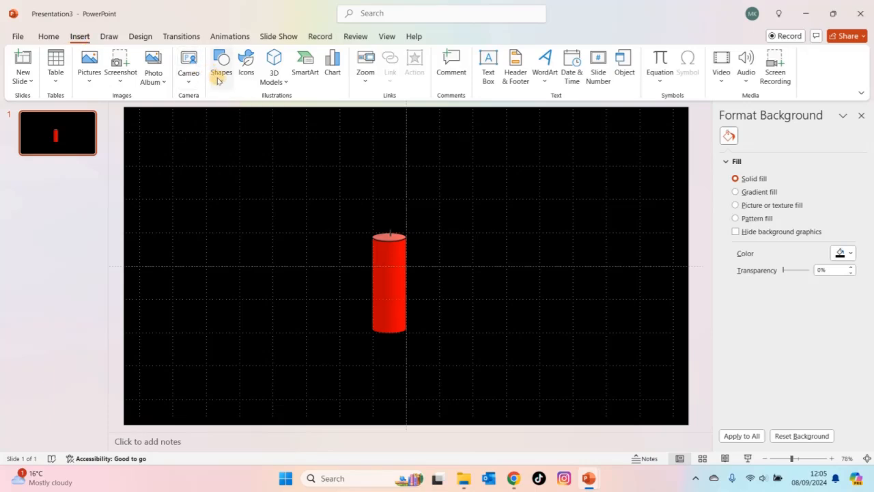
{"action": "left_click", "coordinate": [246, 73]}
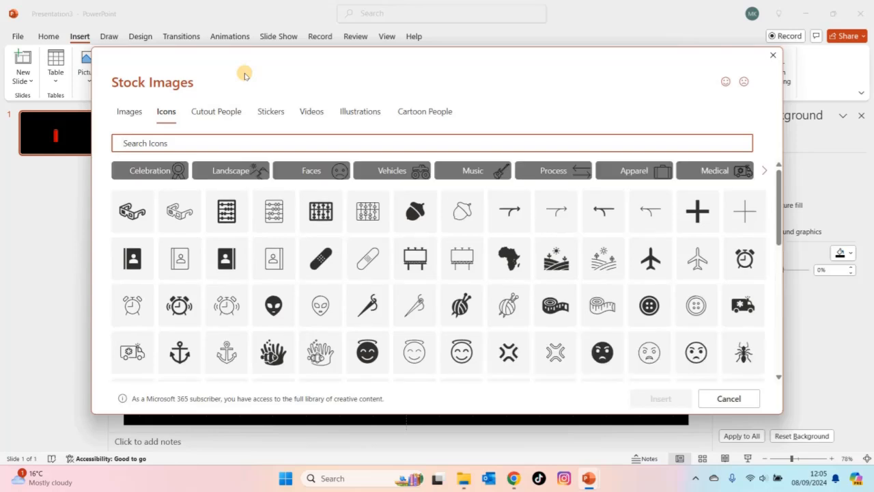
{"action": "type", "text": "fire"}
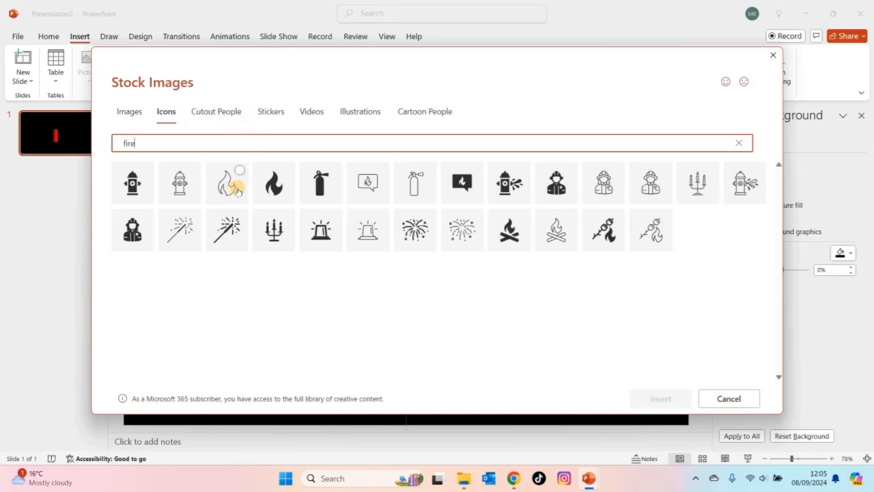
{"action": "left_click", "coordinate": [286, 177]}
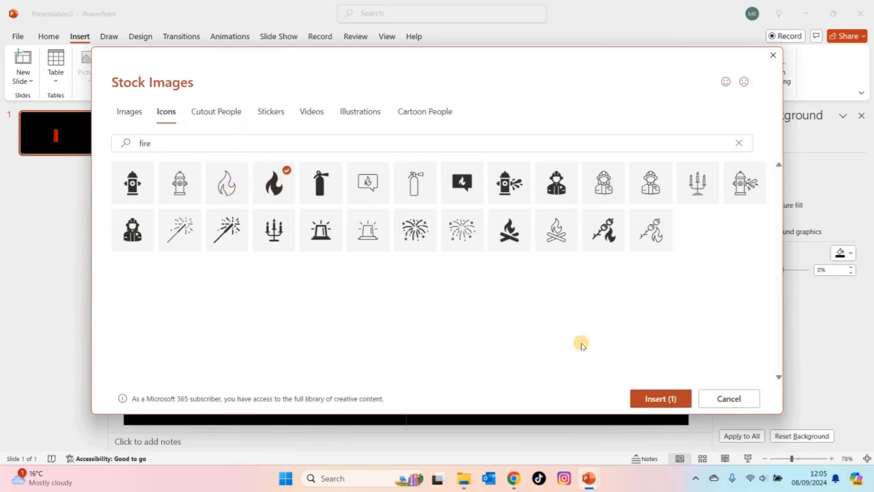
{"action": "left_click", "coordinate": [661, 400]}
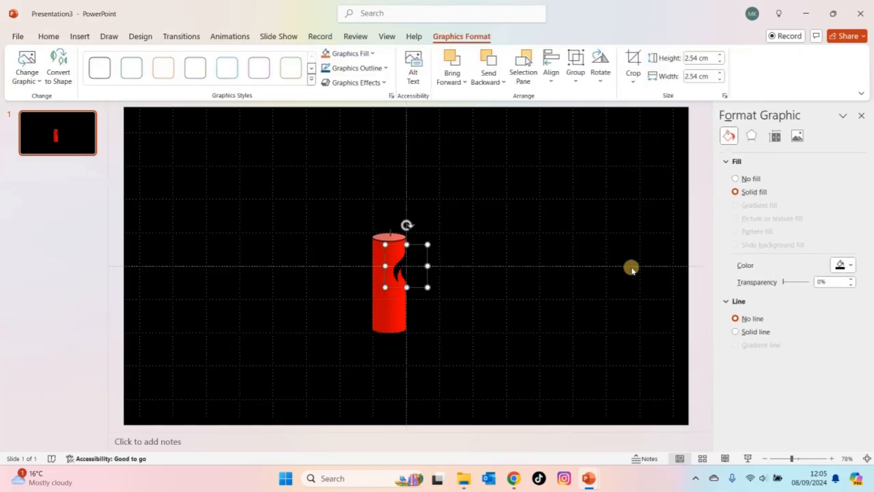
Step: Fill the flame icon with orange and position it over the wick at the top of the candle
{"action": "left_click", "coordinate": [850, 266]}
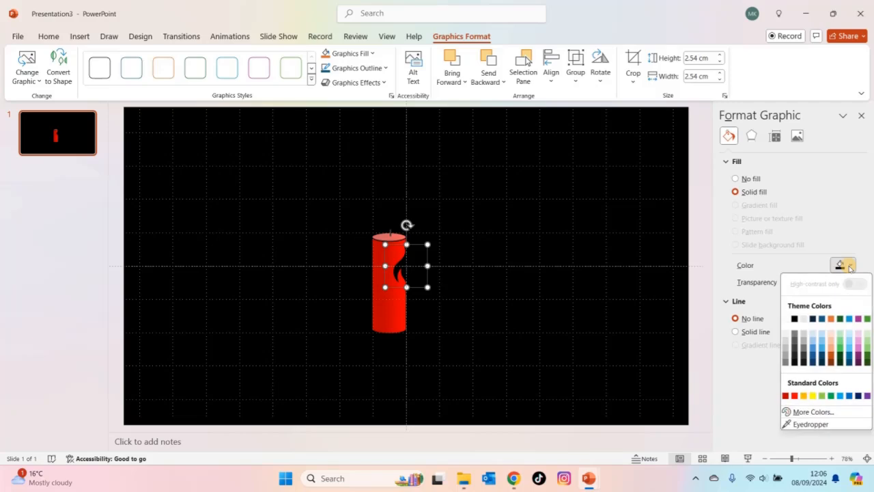
{"action": "left_click", "coordinate": [804, 396]}
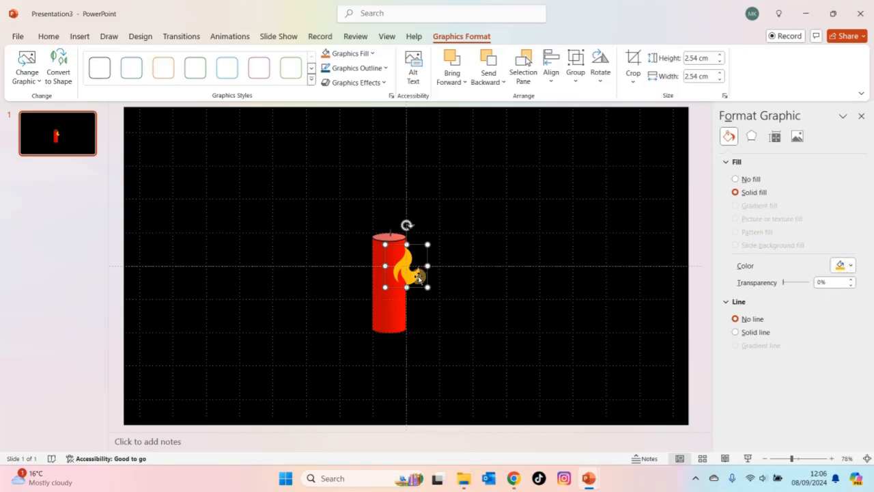
{"action": "left_click_drag", "start_coordinate": [417, 274], "coordinate": [405, 226]}
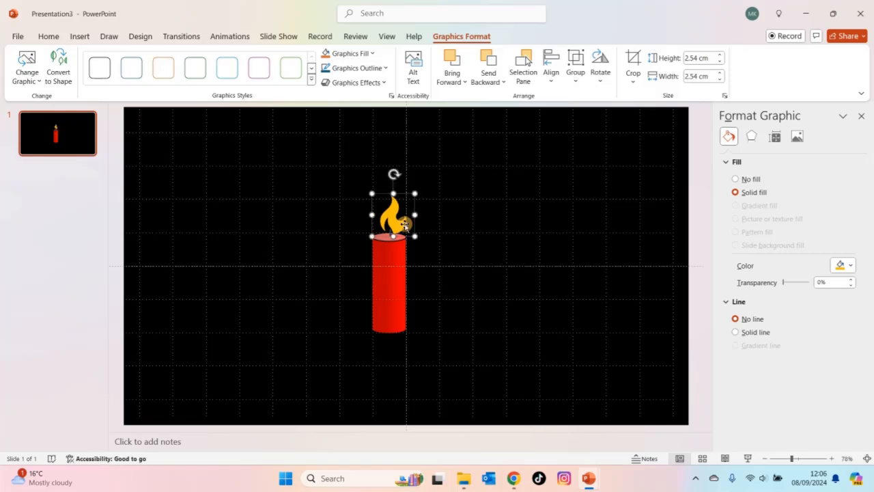
{"action": "key", "text": "Left"}
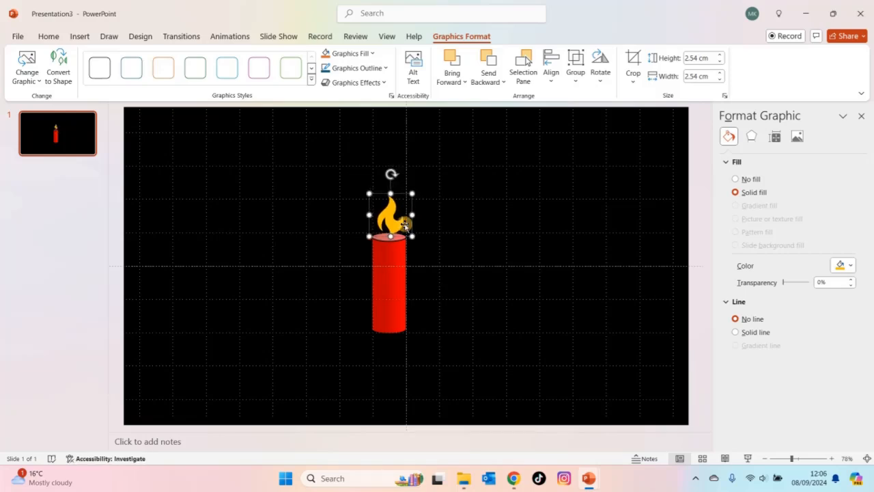
{"action": "key", "text": "Up"}
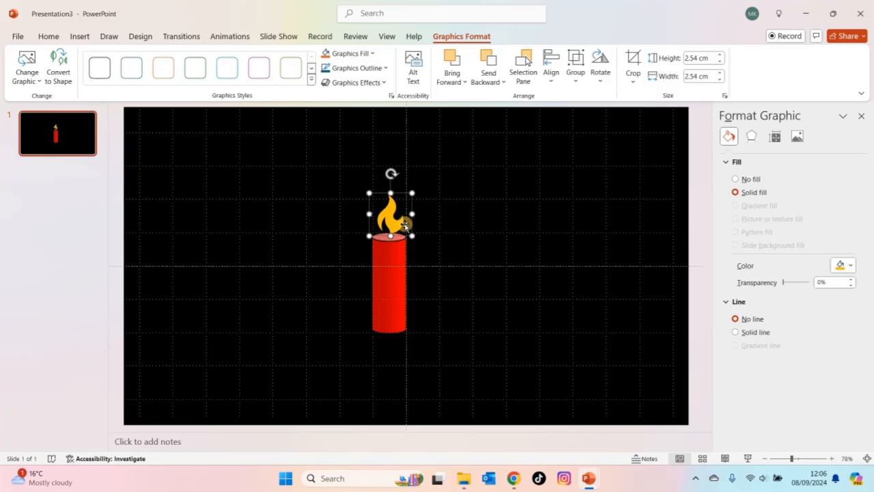
{"action": "key", "text": "Right"}
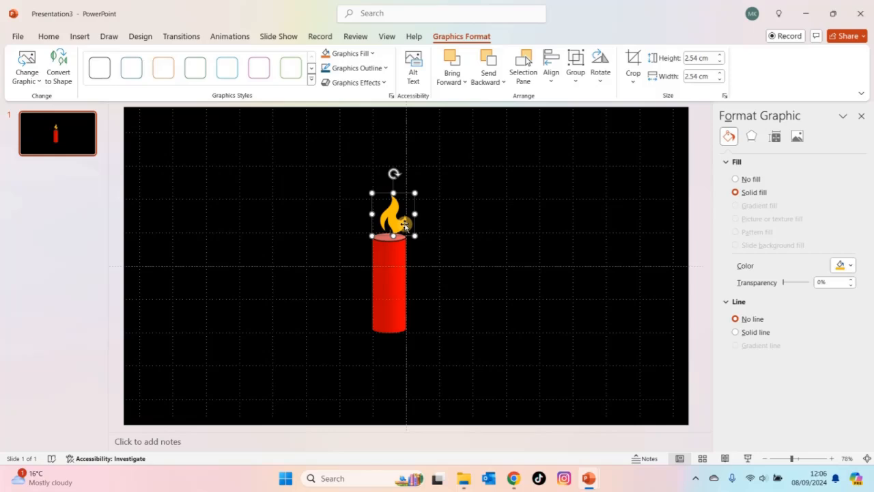
{"action": "key", "text": "Left"}
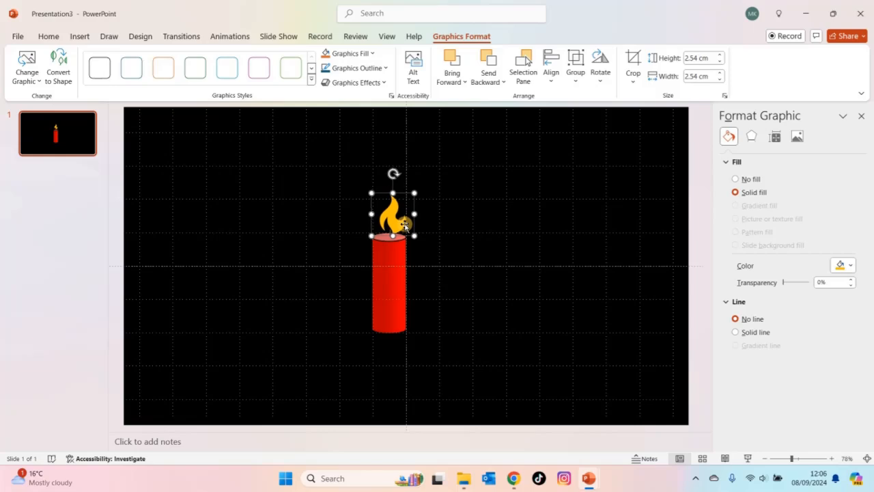
{"action": "key", "text": "Left"}
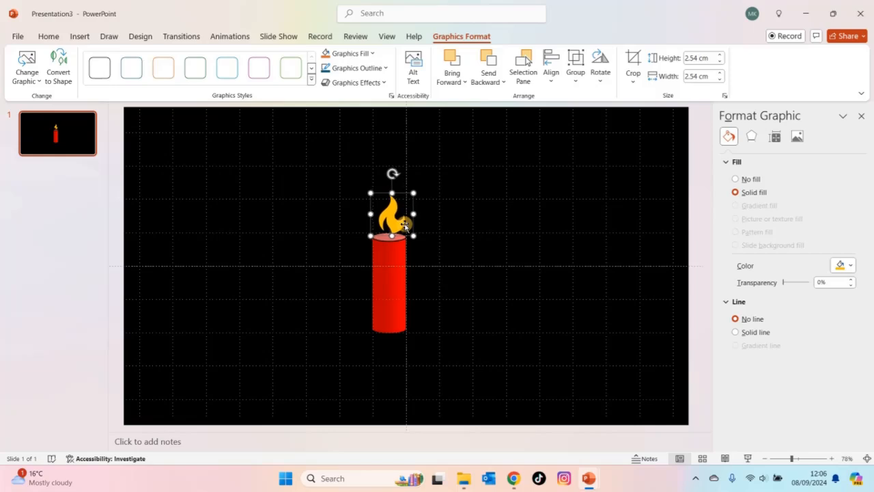
{"action": "left_click", "coordinate": [491, 223]}
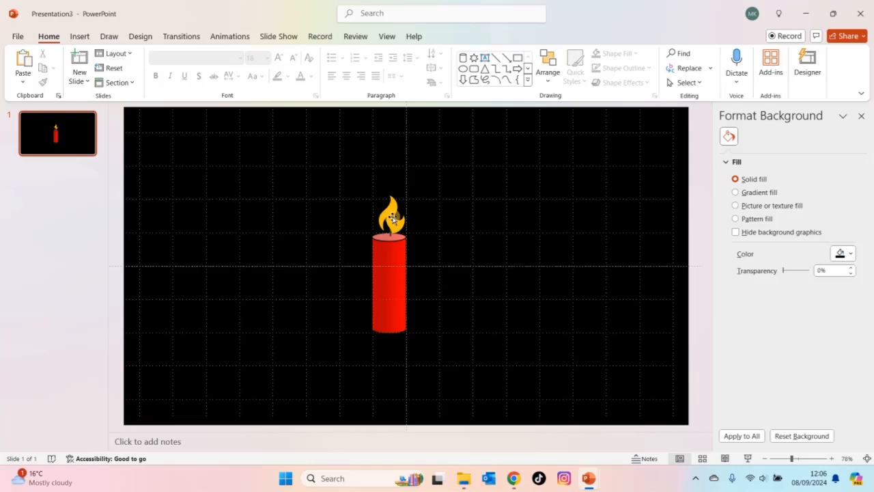
Step: Add a Grow/Shrink emphasis animation to the flame icon
{"action": "left_click", "coordinate": [394, 218]}
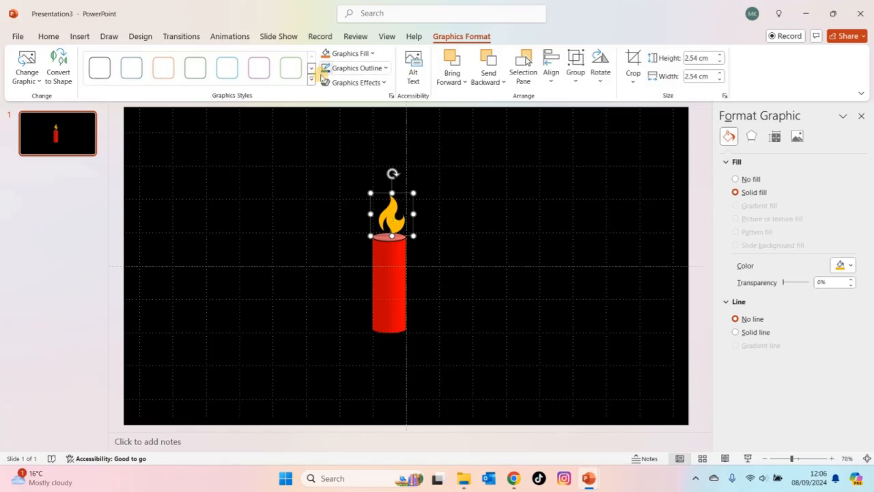
{"action": "left_click", "coordinate": [230, 37]}
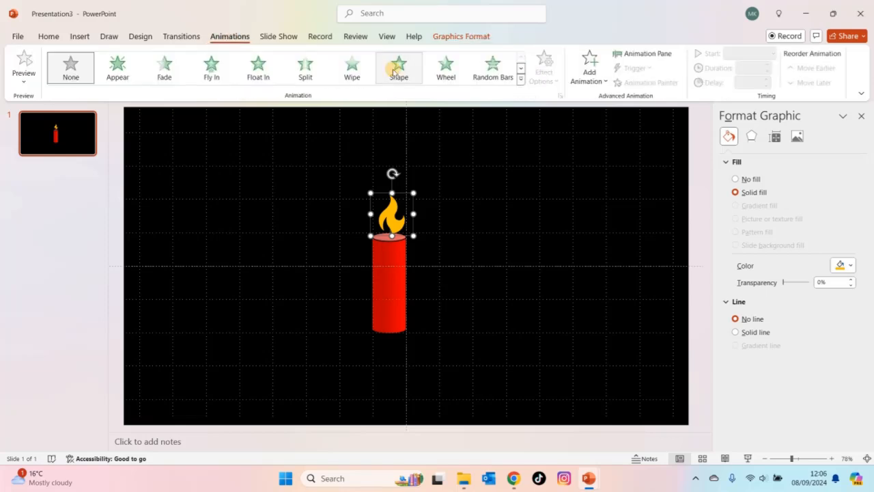
{"action": "left_click", "coordinate": [599, 81]}
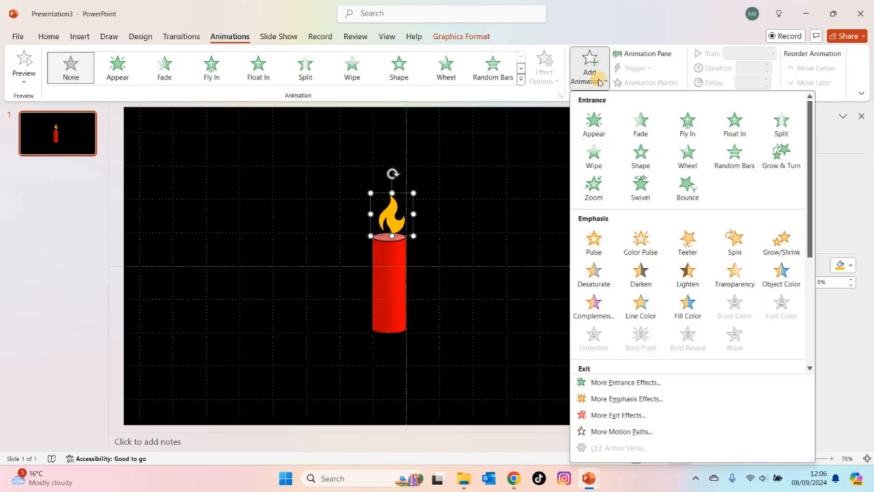
{"action": "left_click", "coordinate": [779, 252]}
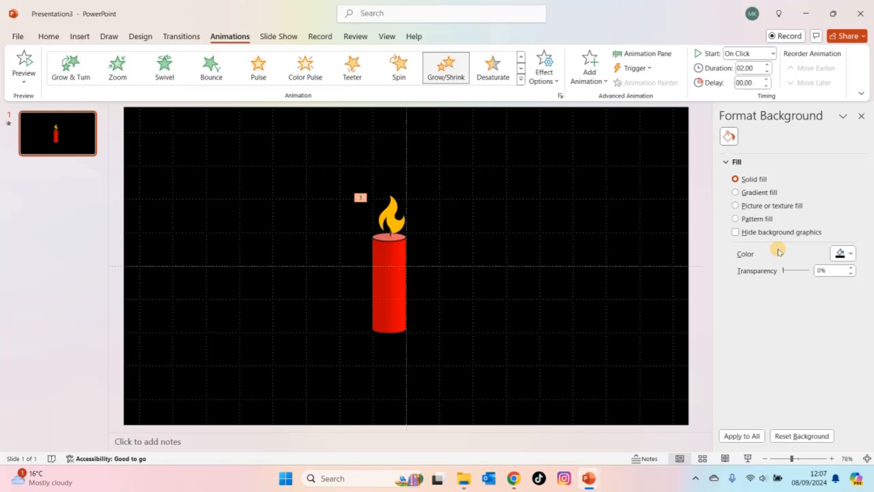
Step: Set the flame's Grow/Shrink timing to 0.5 seconds (Very Fast), rewinding when done playing and repeating Until Next Click
{"action": "left_click", "coordinate": [656, 55]}
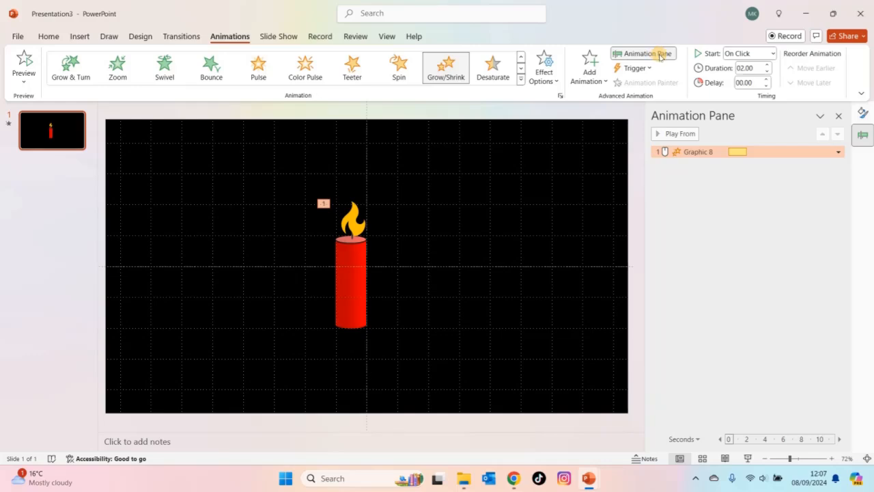
{"action": "double_click", "coordinate": [737, 152]}
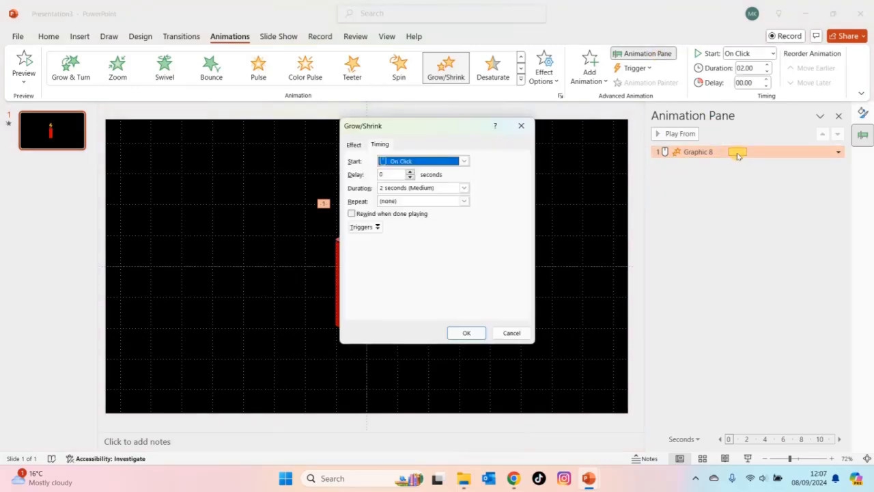
{"action": "left_click", "coordinate": [464, 188]}
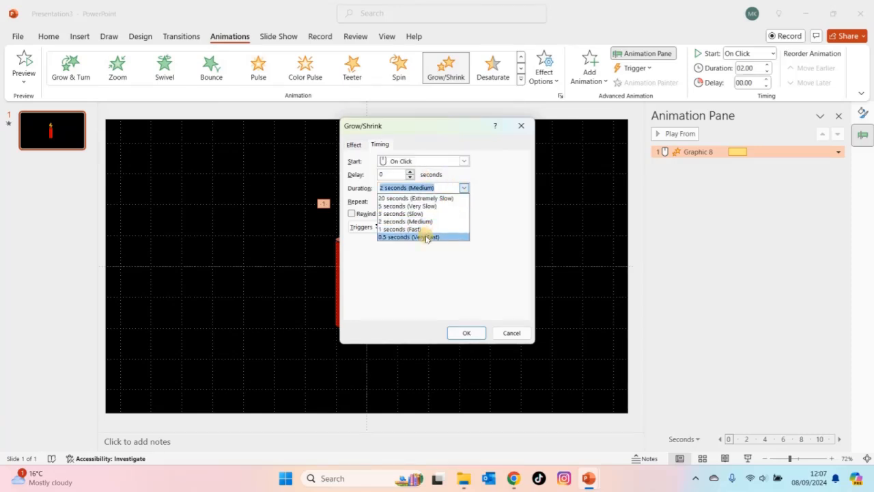
{"action": "left_click", "coordinate": [426, 237]}
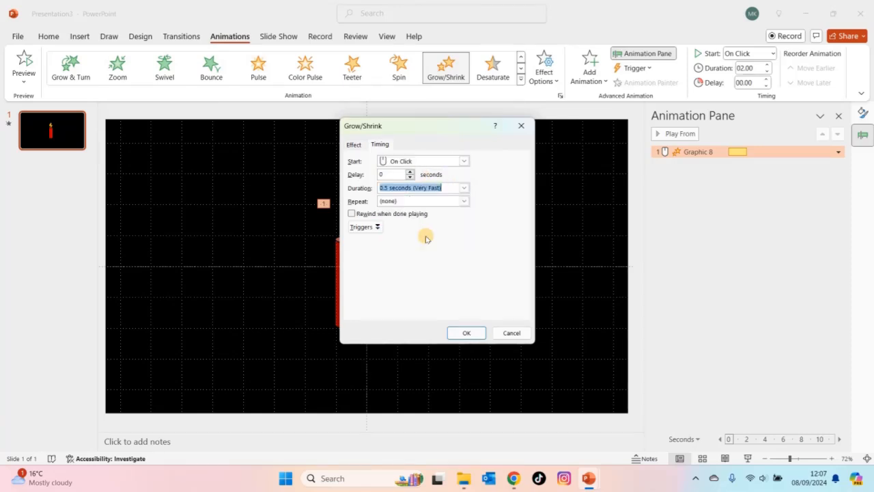
{"action": "left_click", "coordinate": [353, 214]}
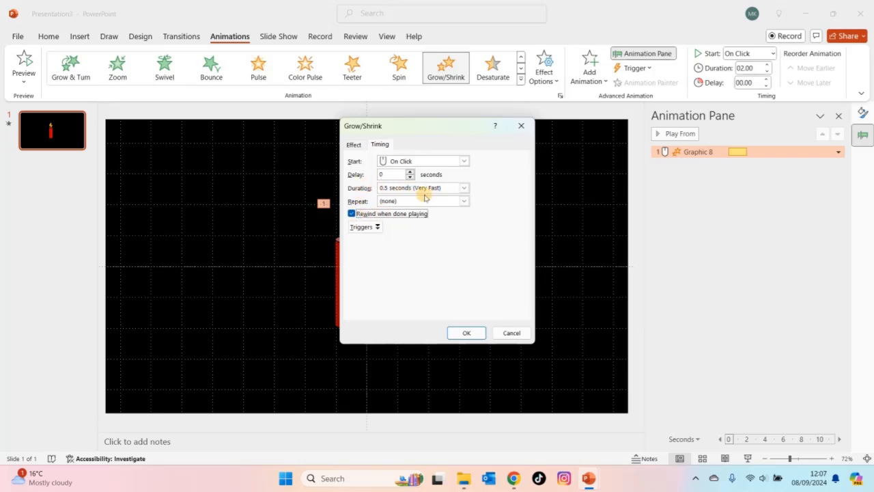
{"action": "left_click", "coordinate": [465, 202]}
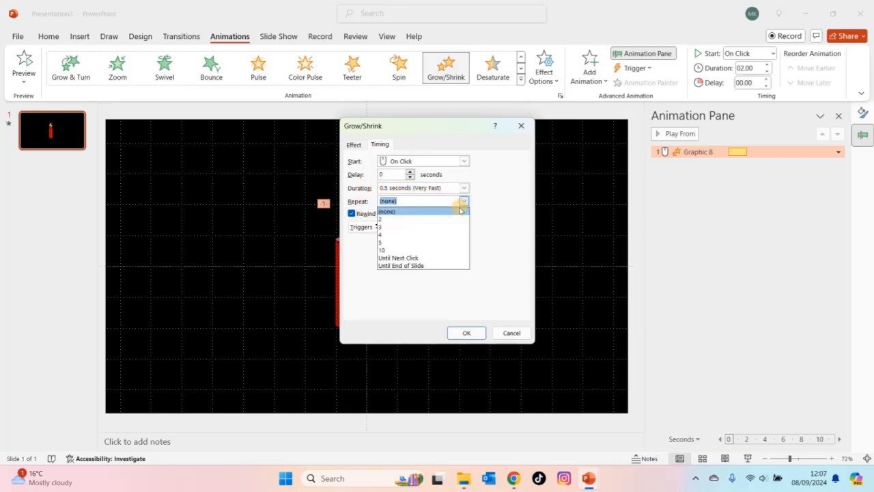
{"action": "left_click", "coordinate": [432, 259]}
{"action": "left_click", "coordinate": [468, 332]}
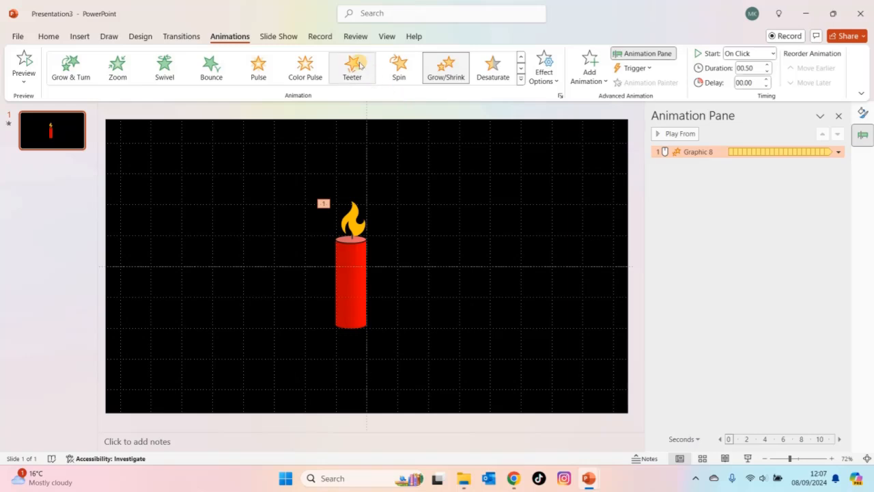
Step: Play the slide show from the current slide to check the flame animation, and return to editing
{"action": "left_click", "coordinate": [281, 38]}
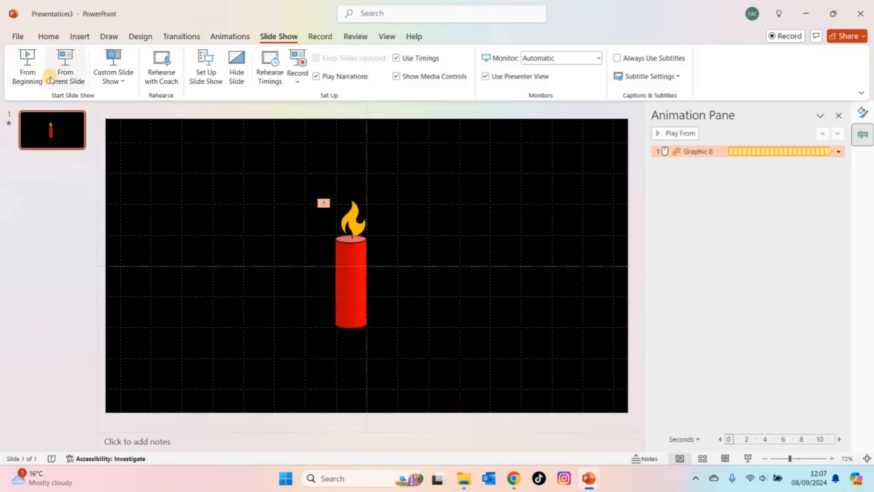
{"action": "left_click", "coordinate": [50, 79]}
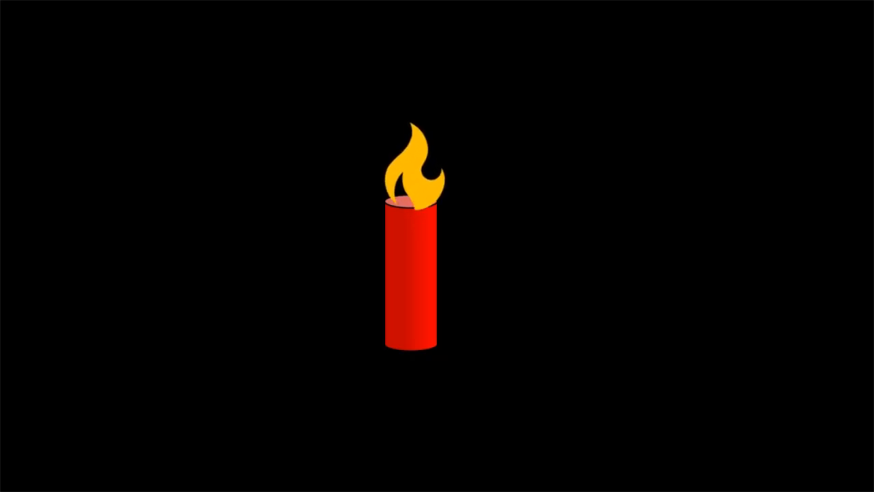
{"action": "key", "text": "Escape"}
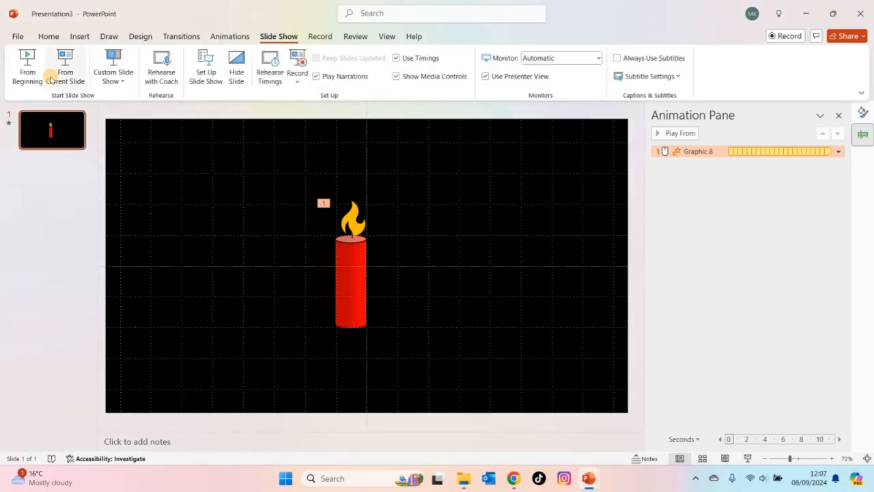
Step: Set the size of the flame's Grow/Shrink effect to a custom 120%
{"action": "right_click", "coordinate": [731, 152]}
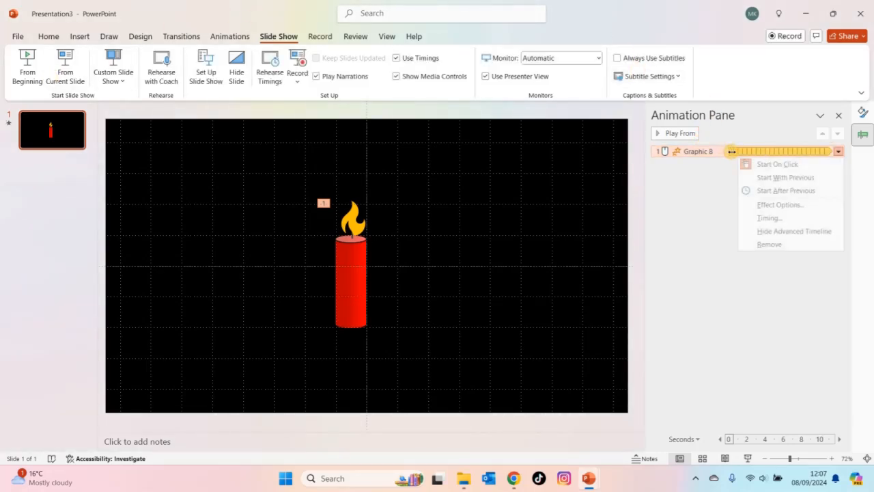
{"action": "left_click", "coordinate": [770, 208]}
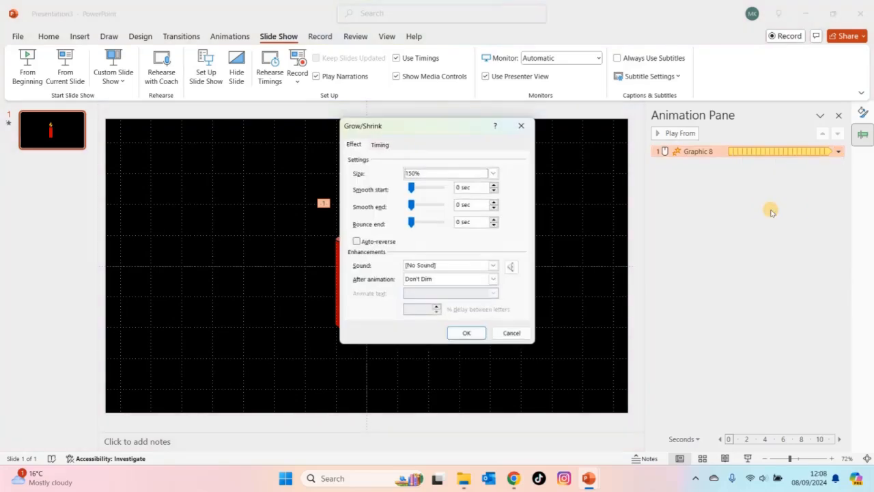
{"action": "left_click", "coordinate": [412, 174]}
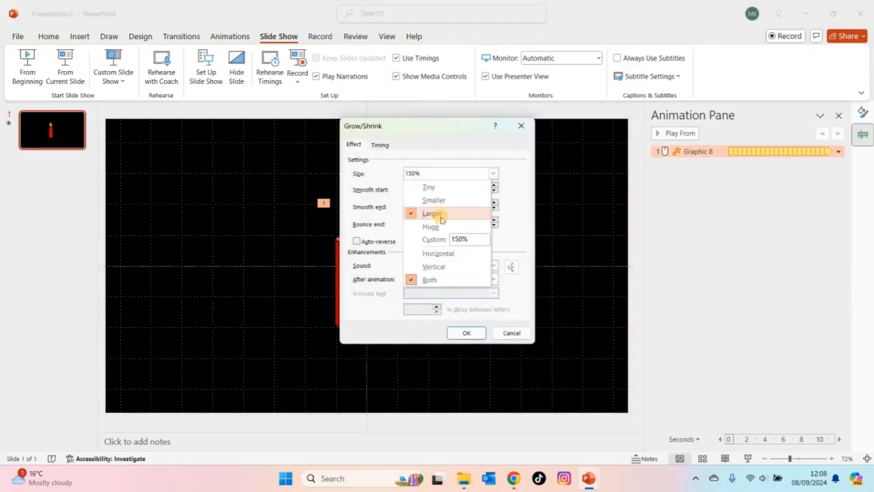
{"action": "left_click", "coordinate": [443, 200]}
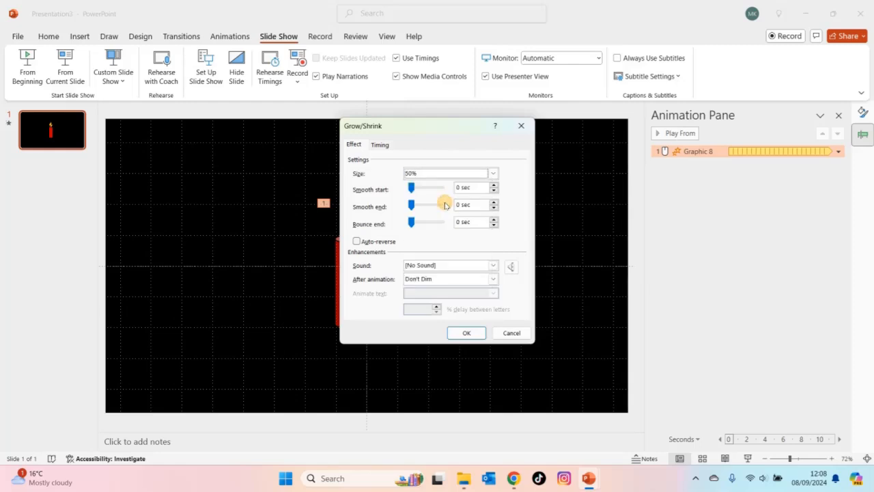
{"action": "left_click", "coordinate": [412, 174]}
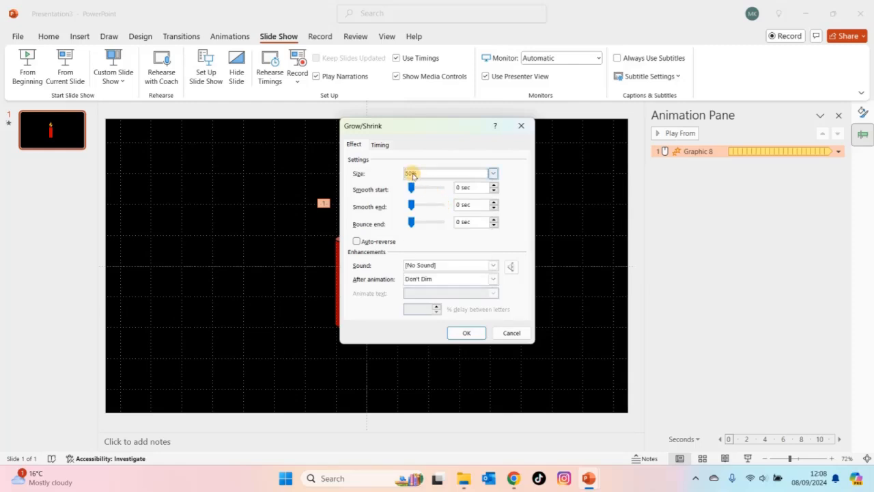
{"action": "left_click", "coordinate": [412, 174]}
{"action": "double_click", "coordinate": [457, 239]}
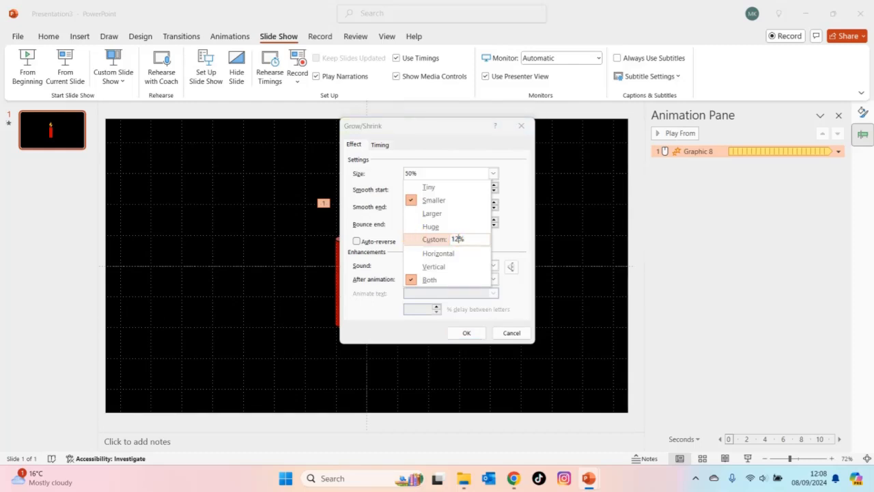
{"action": "key", "text": "Return"}
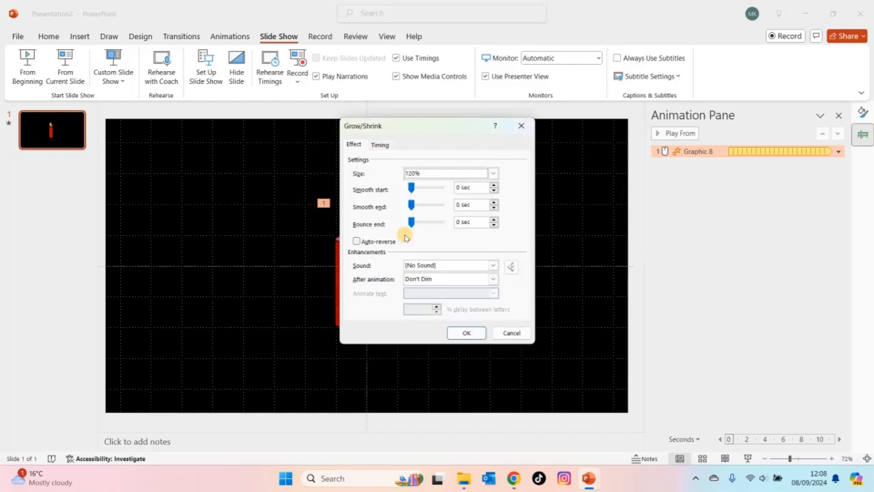
{"action": "left_click", "coordinate": [464, 332]}
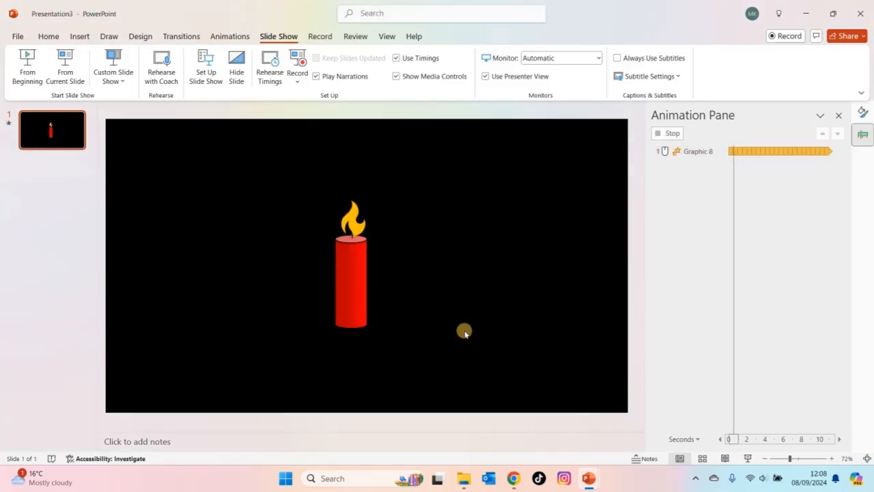
Step: Replay the current slide as a slide show to check the flame's adjusted growth, and exit the show
{"action": "left_click", "coordinate": [65, 68]}
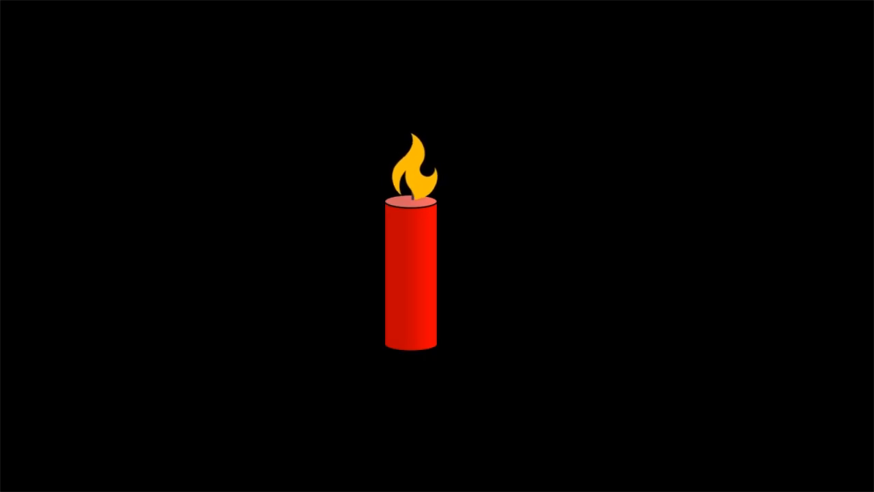
{"action": "key", "text": "Escape"}
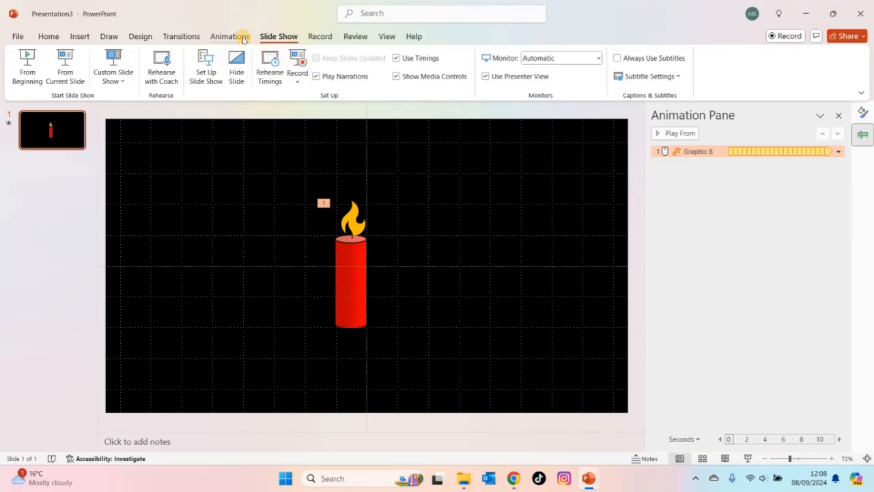
Step: Add a Teeter emphasis animation to the flame in addition to its existing Grow/Shrink effect
{"action": "left_click", "coordinate": [243, 40]}
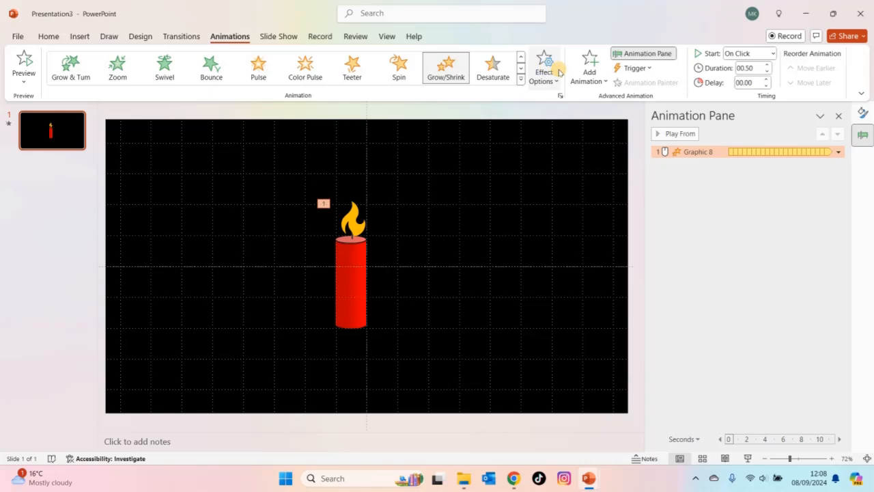
{"action": "left_click", "coordinate": [588, 80]}
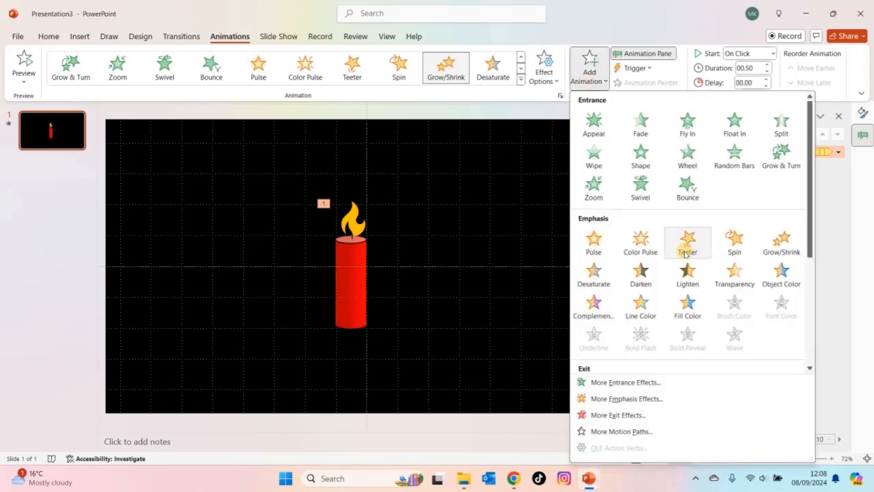
{"action": "left_click", "coordinate": [688, 240]}
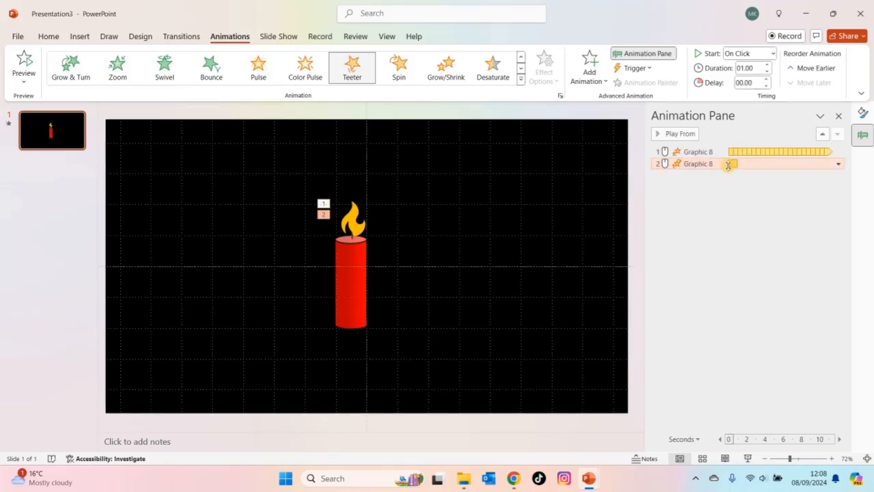
Step: Set the flame's Teeter effect to repeat Until Next Click
{"action": "right_click", "coordinate": [720, 165]}
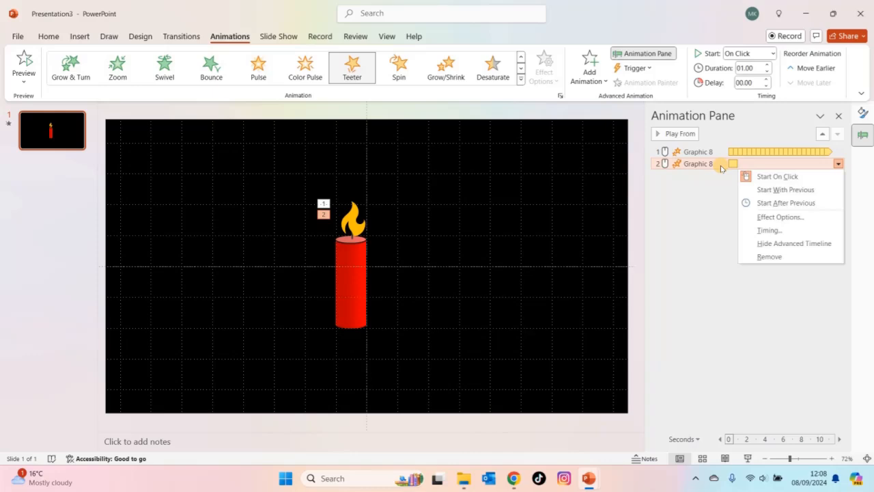
{"action": "left_click", "coordinate": [774, 217]}
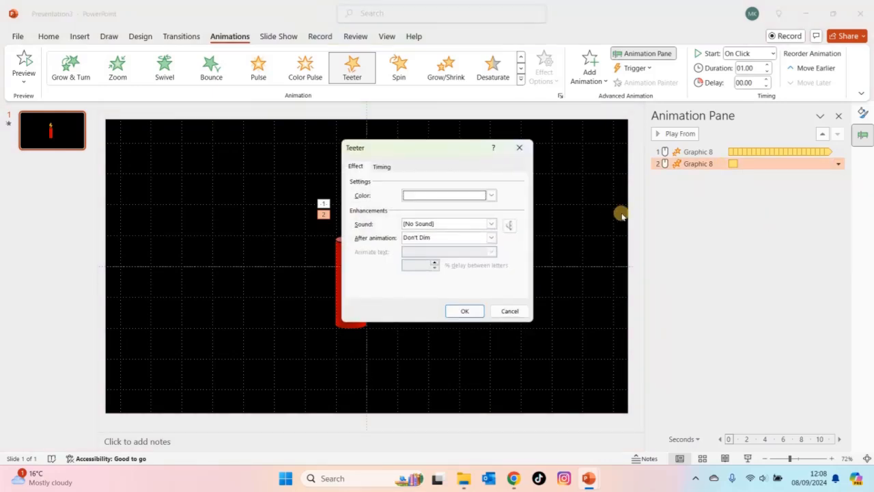
{"action": "left_click", "coordinate": [381, 167]}
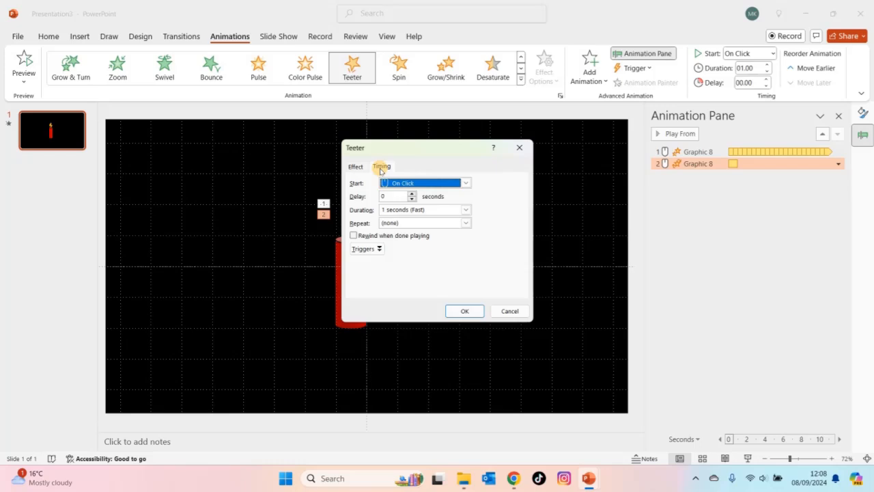
{"action": "left_click", "coordinate": [466, 223]}
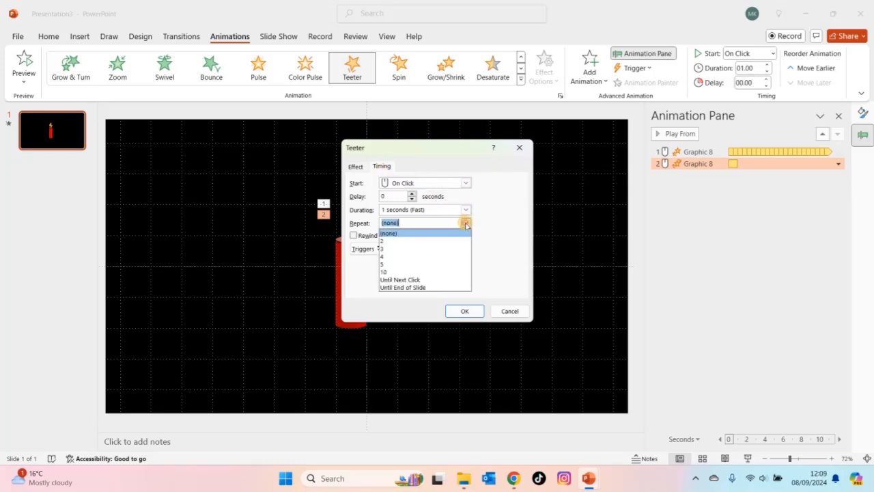
{"action": "left_click", "coordinate": [424, 279]}
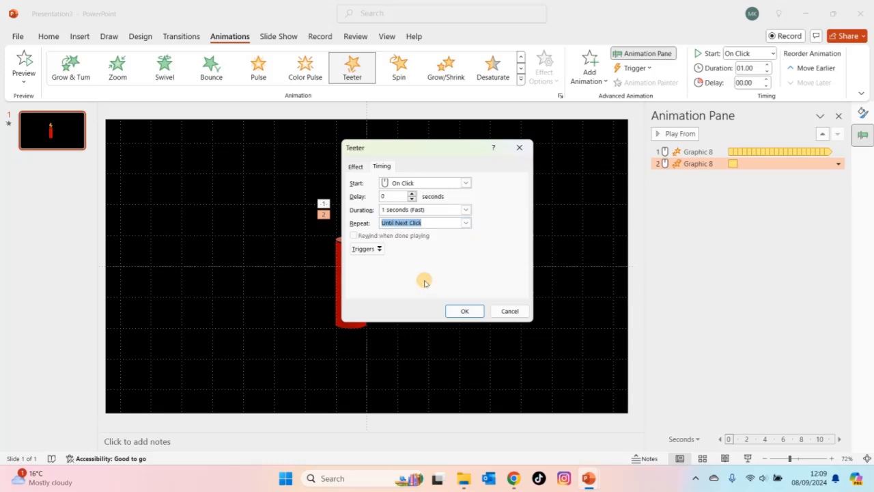
{"action": "left_click", "coordinate": [464, 310]}
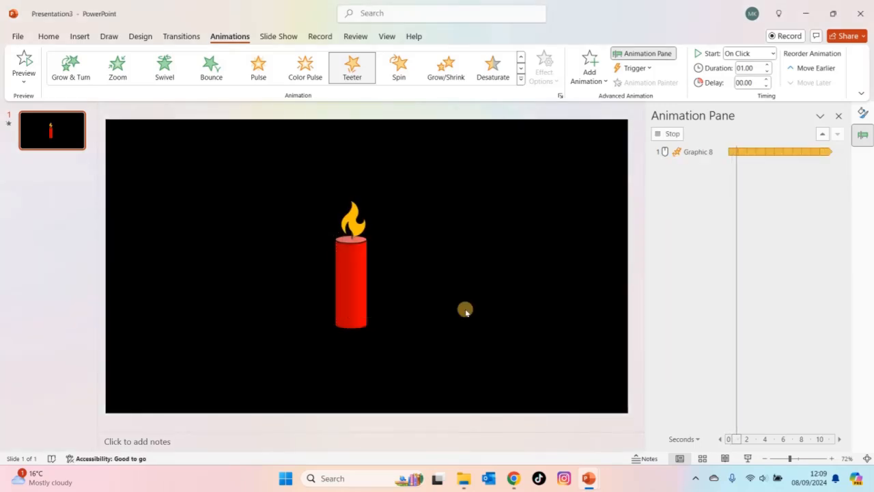
Step: Make the flame's Teeter effect start with the previous animation, and check it by playing the slide show from the current slide
{"action": "left_click", "coordinate": [292, 40]}
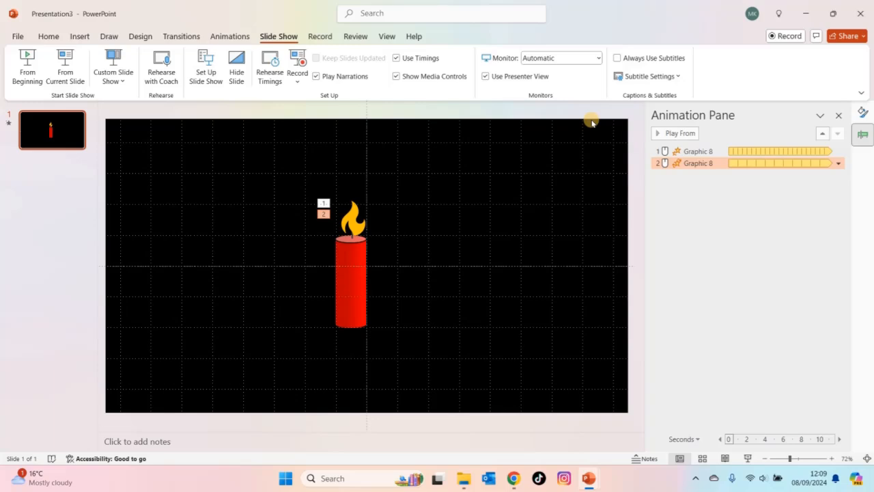
{"action": "left_click", "coordinate": [743, 212]}
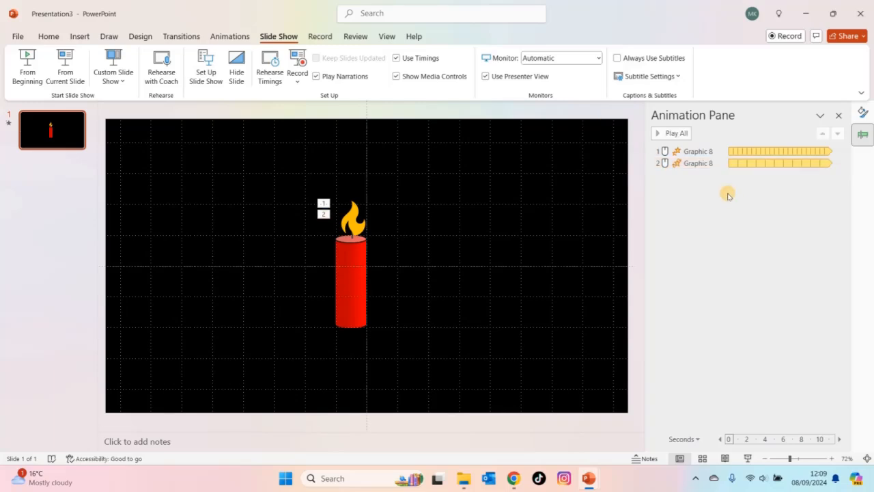
{"action": "left_click", "coordinate": [693, 165]}
{"action": "right_click", "coordinate": [695, 164]}
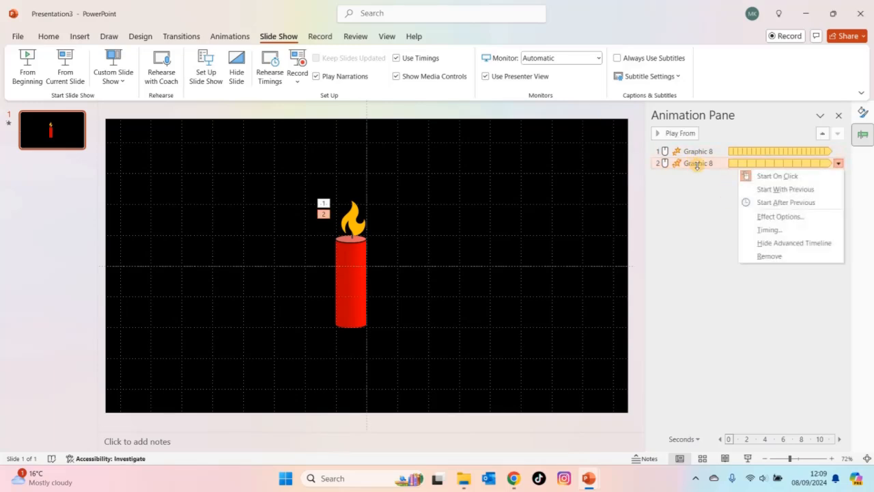
{"action": "left_click", "coordinate": [775, 190]}
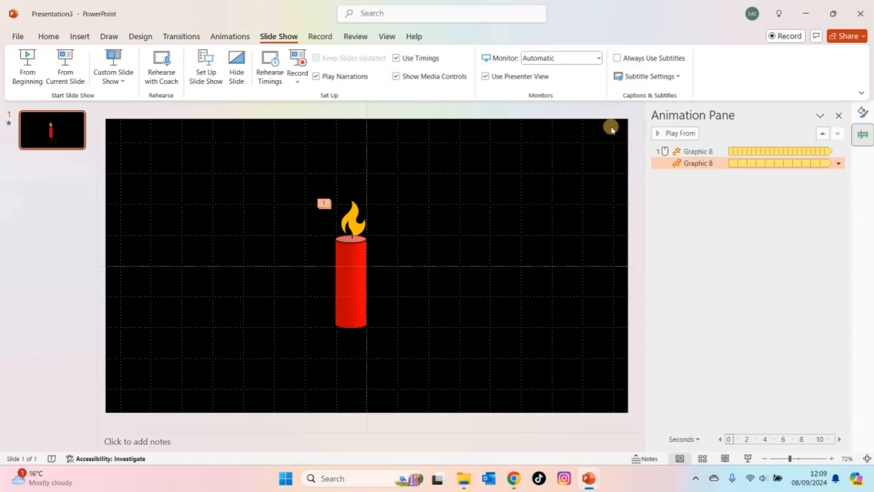
{"action": "left_click", "coordinate": [62, 76]}
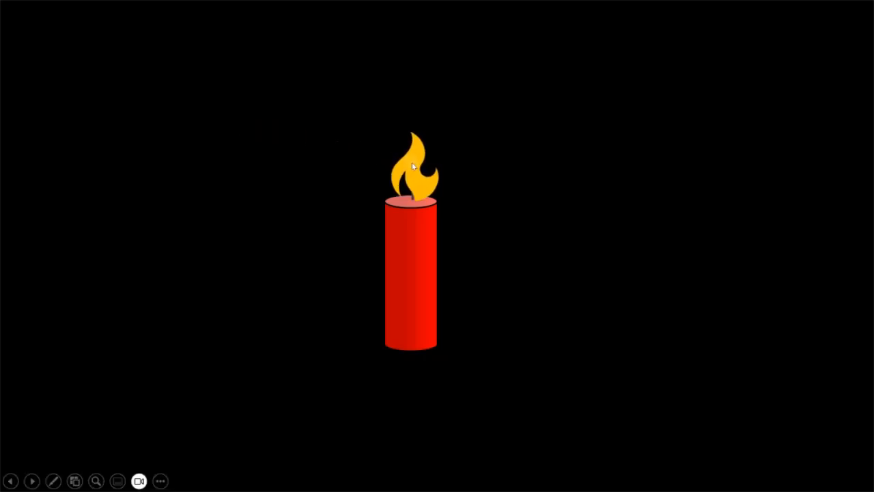
{"action": "key", "text": "Escape"}
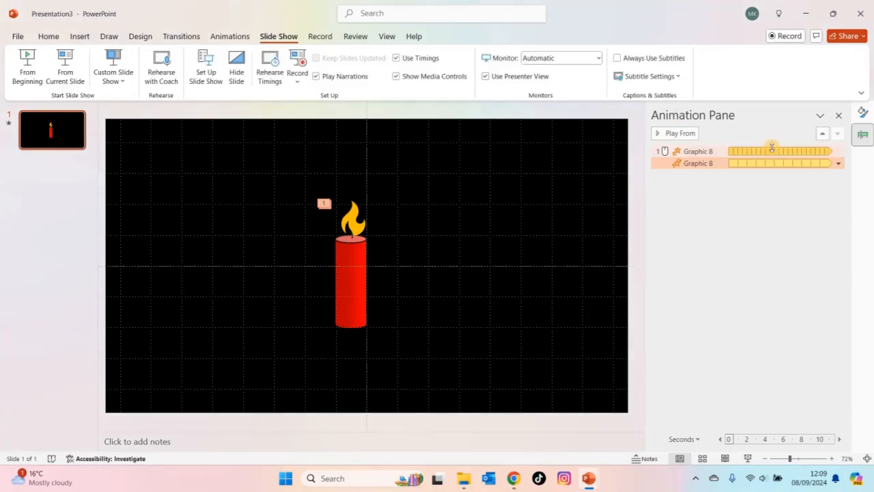
Step: Set the flame's Grow/Shrink duration to 1 second (Fast) and enable Auto-reverse for the effect
{"action": "double_click", "coordinate": [772, 149]}
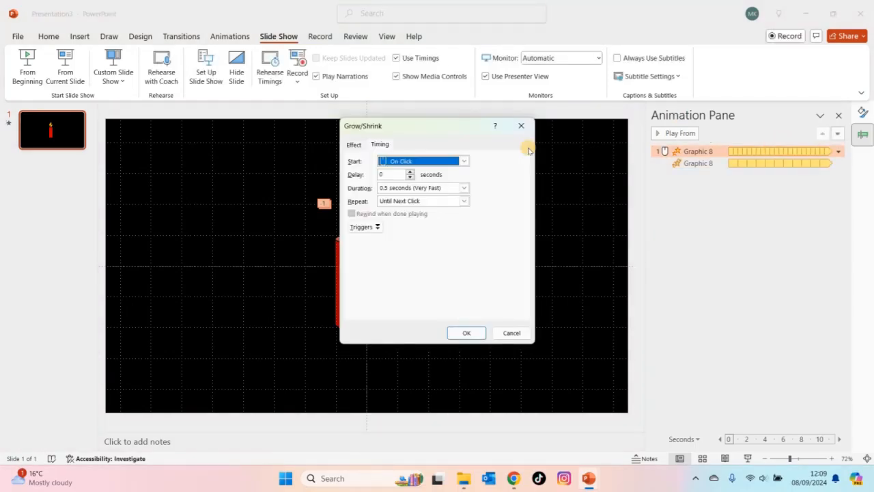
{"action": "left_click", "coordinate": [464, 187]}
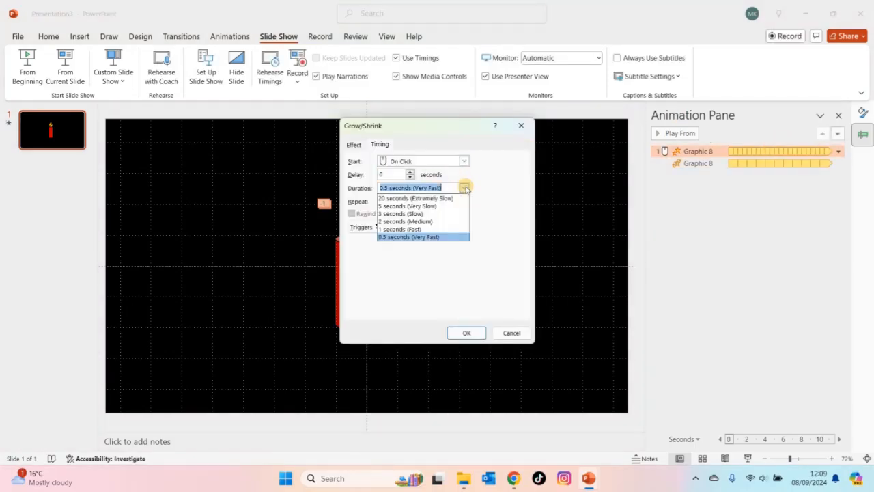
{"action": "left_click", "coordinate": [427, 230]}
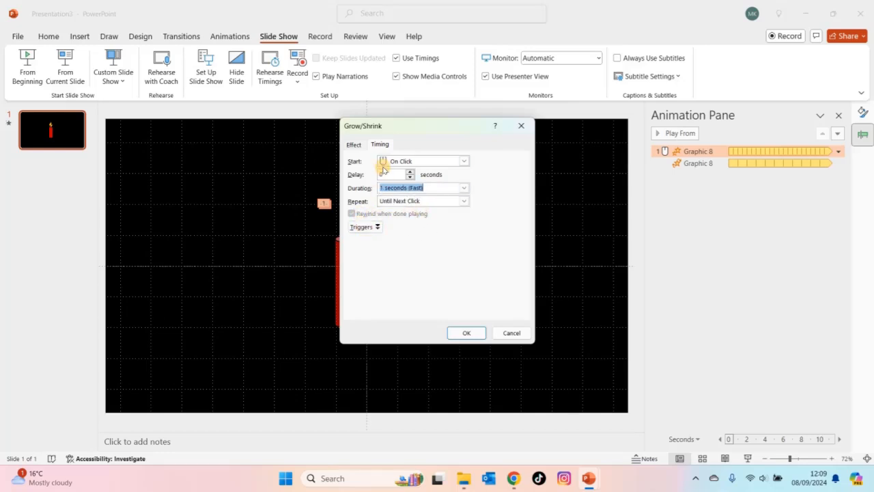
{"action": "left_click", "coordinate": [355, 146]}
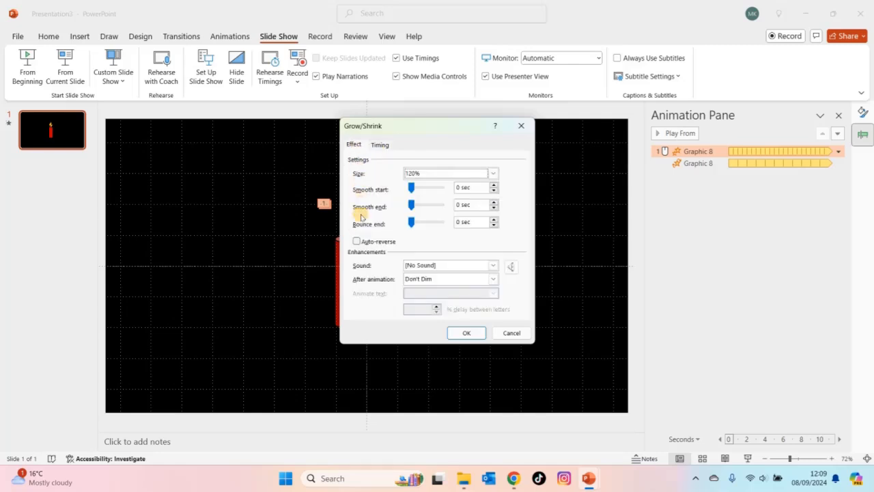
{"action": "left_click", "coordinate": [362, 242]}
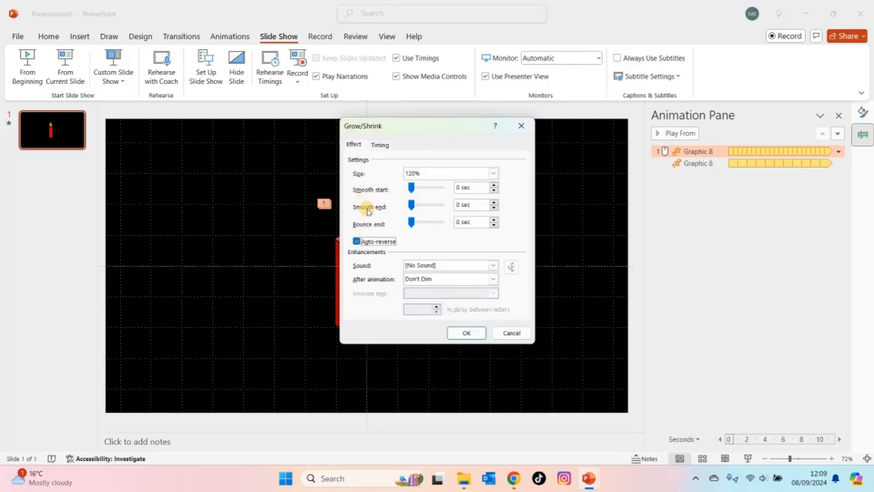
{"action": "left_click", "coordinate": [379, 146]}
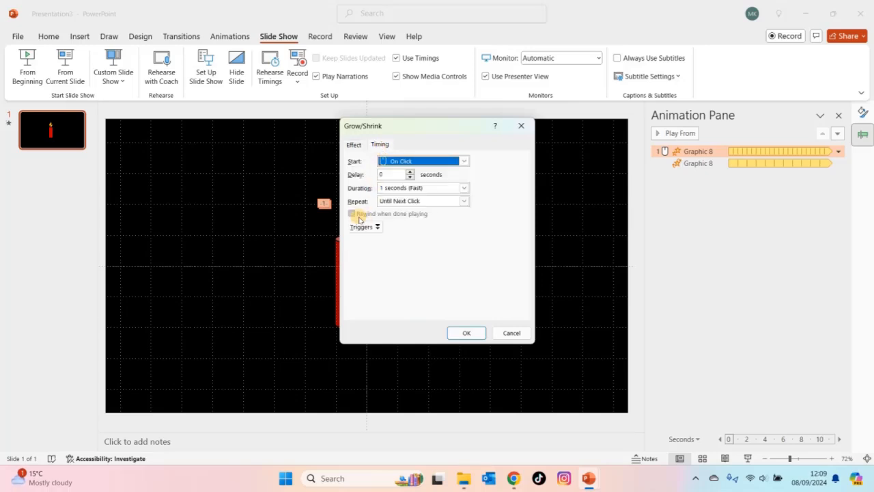
{"action": "left_click", "coordinate": [354, 145]}
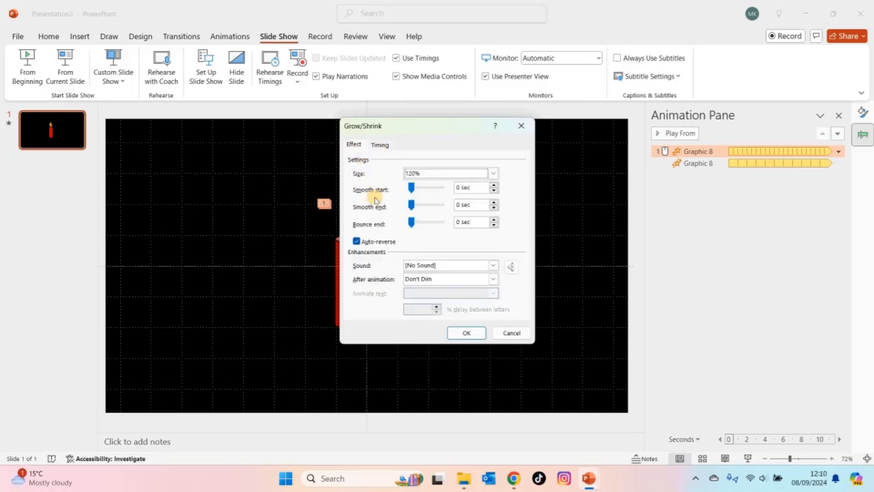
{"action": "left_click", "coordinate": [465, 332]}
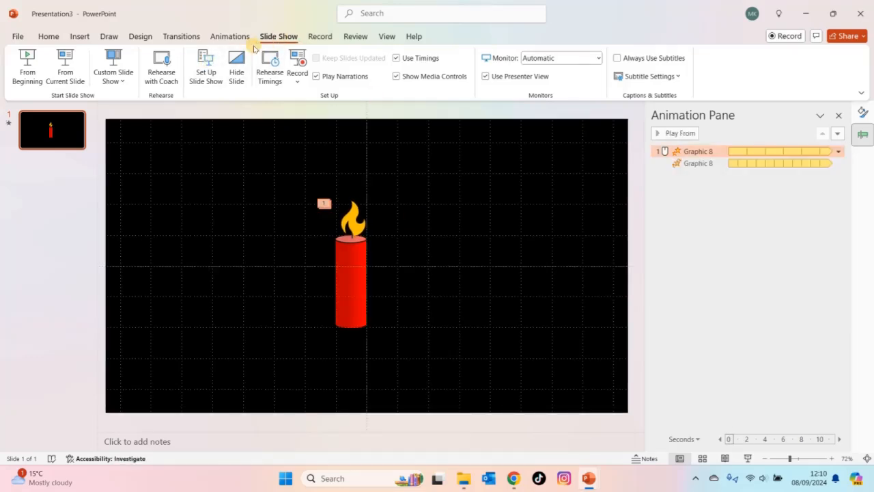
Step: Play the slide show from the current slide to check the slower, auto-reversing flame, and return to editing
{"action": "left_click", "coordinate": [65, 74]}
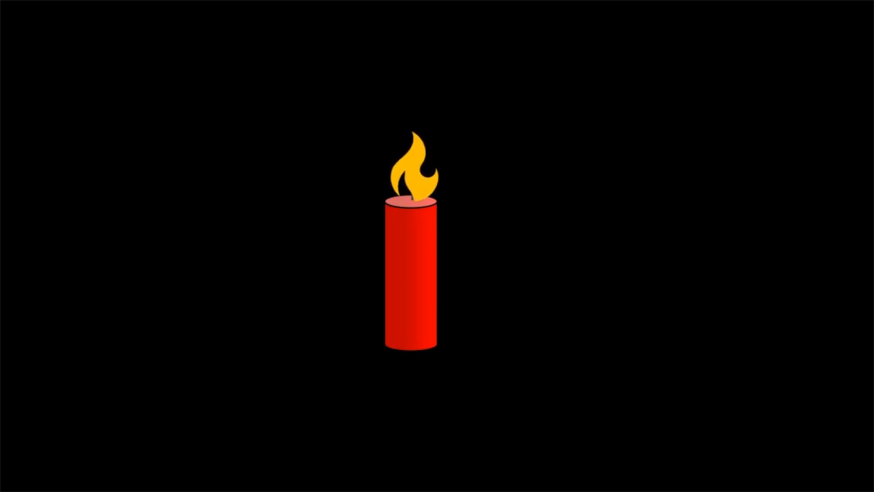
{"action": "key", "text": "Escape"}
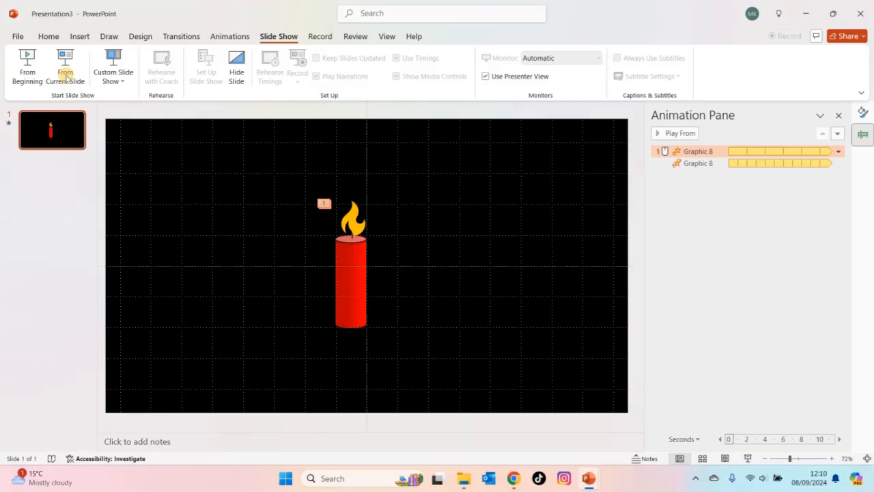
Step: Set the flame's Grow/Shrink size to a custom 110%, and check the flicker by playing the current slide as a slide show
{"action": "double_click", "coordinate": [739, 151]}
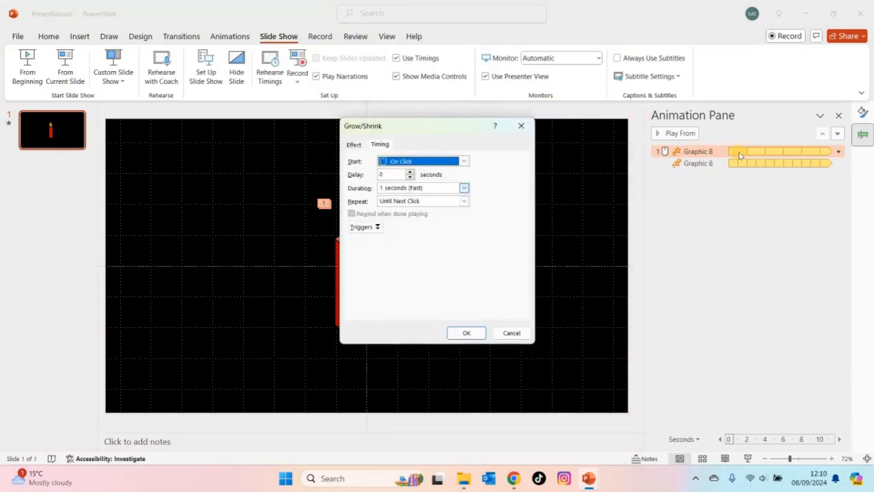
{"action": "left_click", "coordinate": [352, 145]}
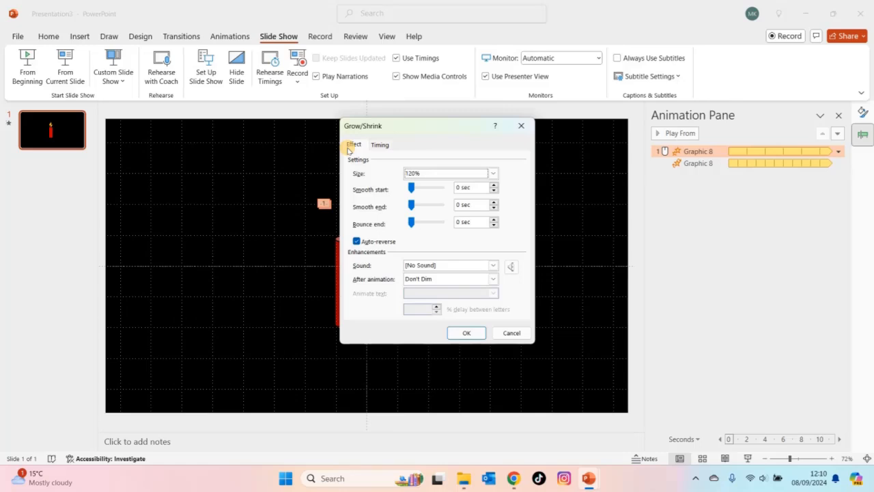
{"action": "left_click", "coordinate": [416, 175]}
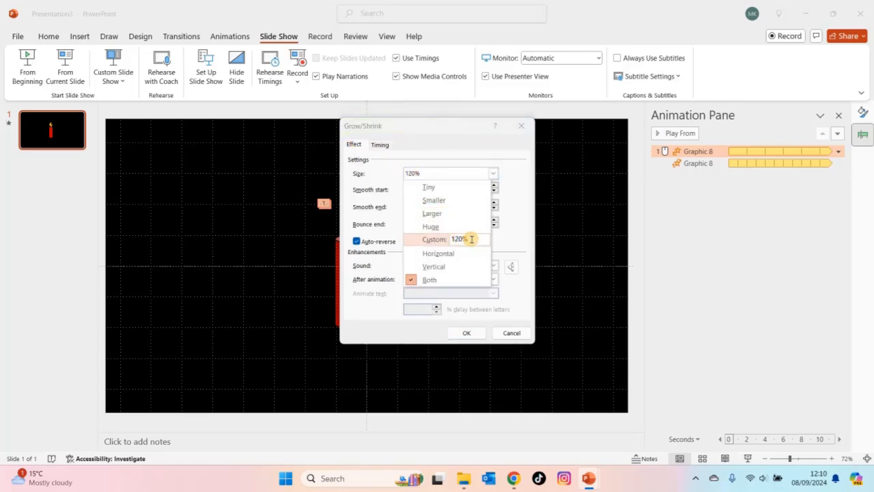
{"action": "key", "text": "BackSpace"}
{"action": "type", "text": "1"}
{"action": "left_click", "coordinate": [554, 230]}
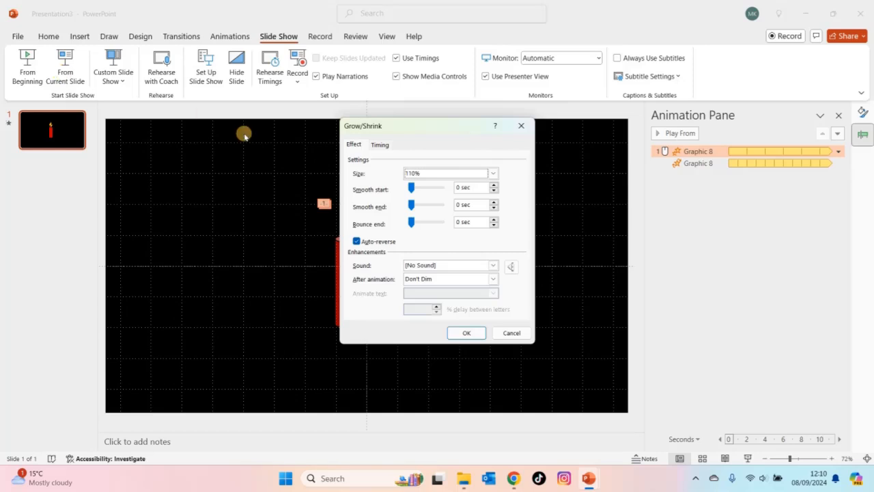
{"action": "left_click", "coordinate": [466, 333]}
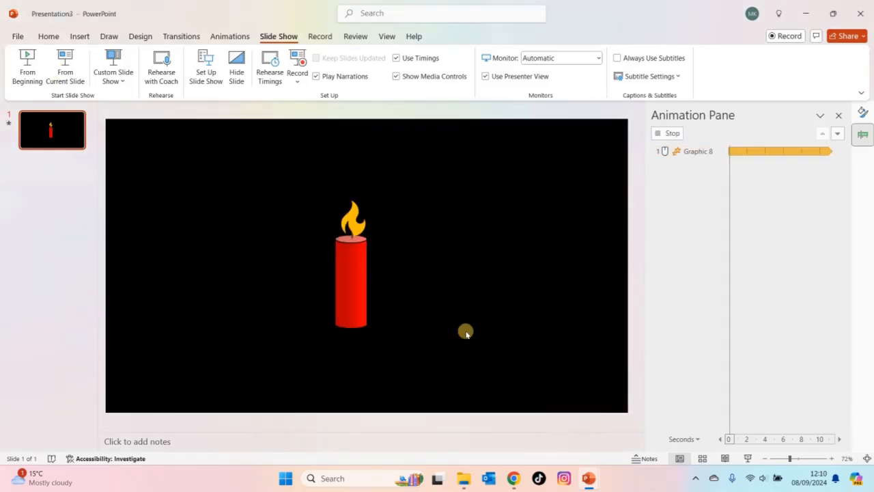
{"action": "left_click", "coordinate": [77, 76]}
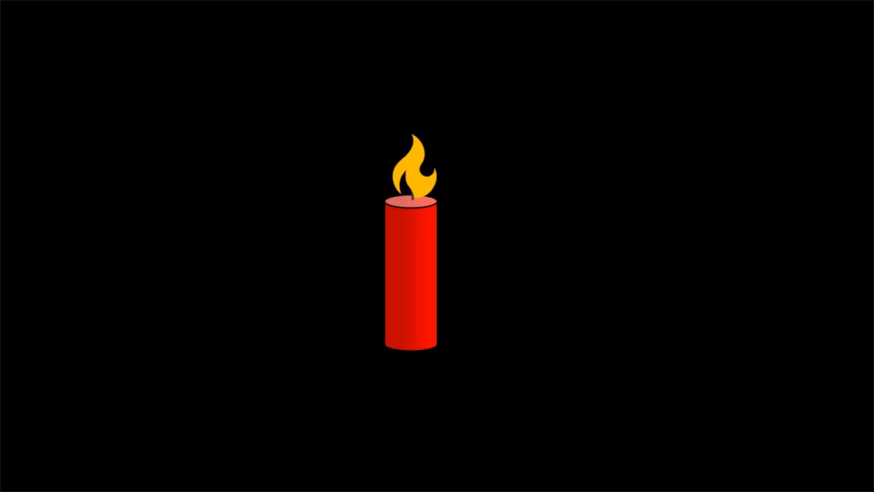
{"action": "key", "text": "Escape"}
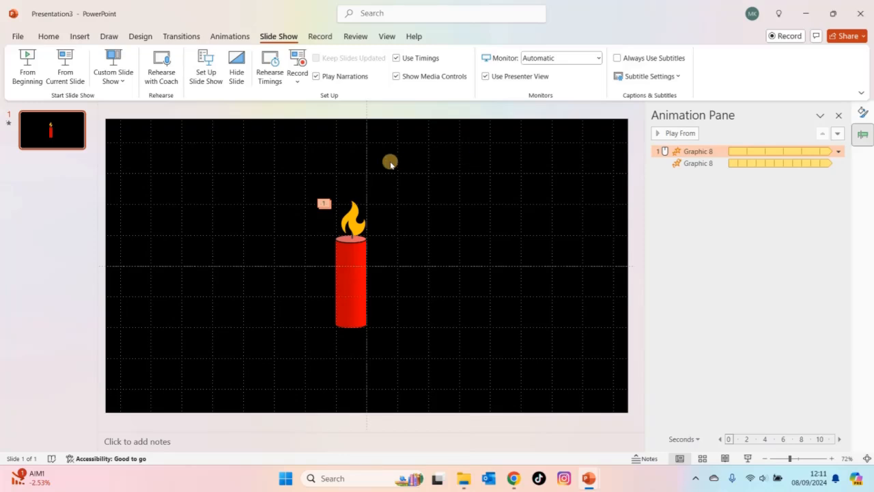
Step: Draw an oval centred on the candle flame and enlarge it to about 10.28 cm high and 11.9 cm wide
{"action": "left_click", "coordinate": [80, 36]}
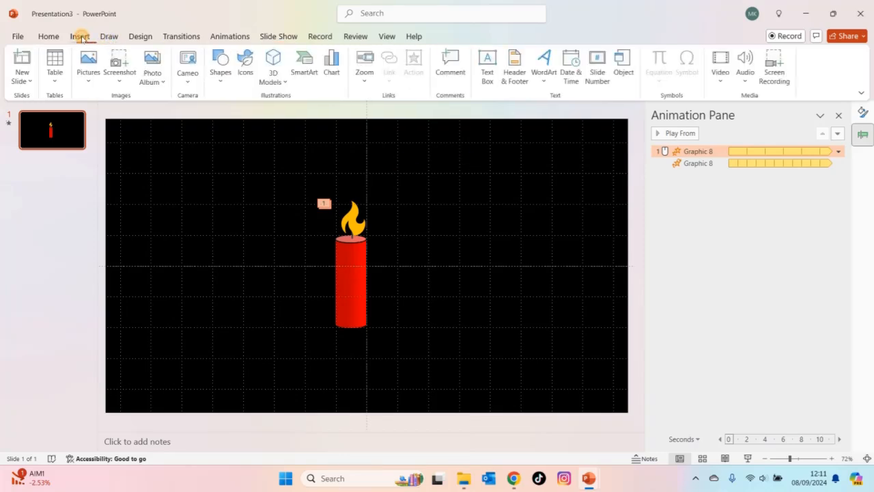
{"action": "left_click", "coordinate": [221, 81]}
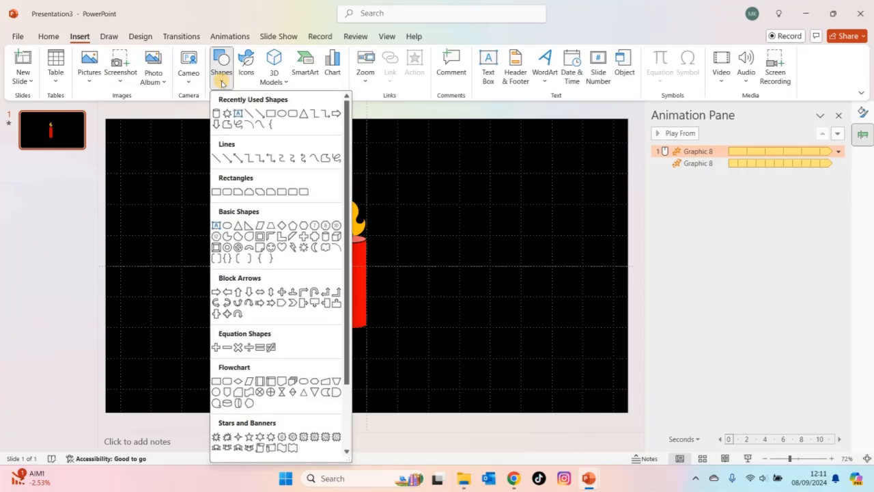
{"action": "left_click", "coordinate": [282, 114]}
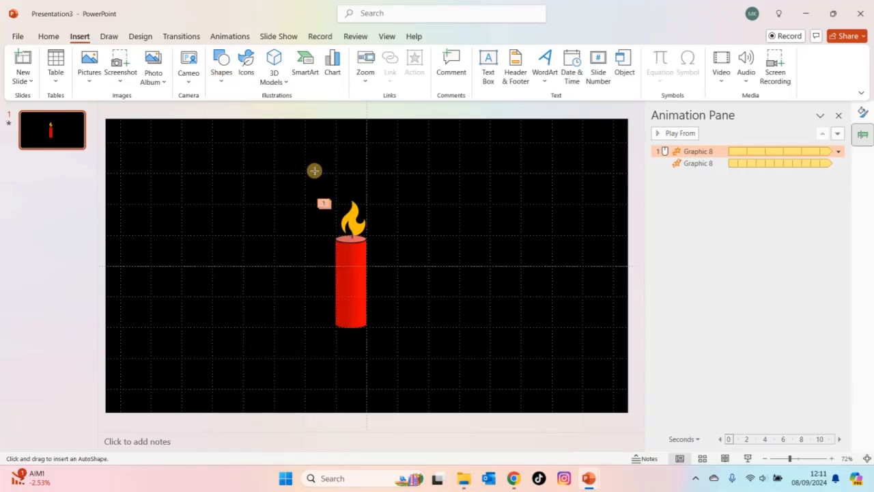
{"action": "mouse_move", "coordinate": [282, 156]}
{"action": "left_mouse_down"}
{"action": "mouse_move", "coordinate": [418, 260]}
{"action": "mouse_move", "coordinate": [420, 282]}
{"action": "left_mouse_up"}
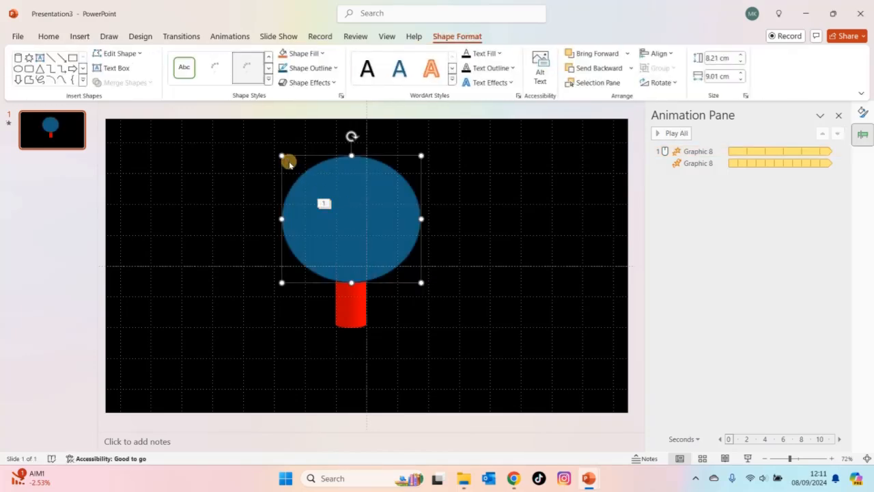
{"action": "left_click_drag", "start_coordinate": [281, 156], "coordinate": [259, 140]}
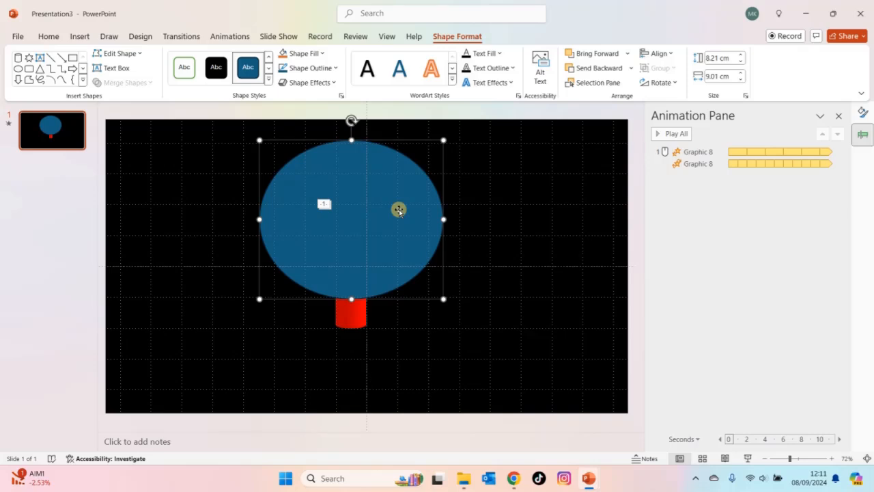
Step: Open the shape formatting options for the blue oval and remove its outline
{"action": "right_click", "coordinate": [398, 210]}
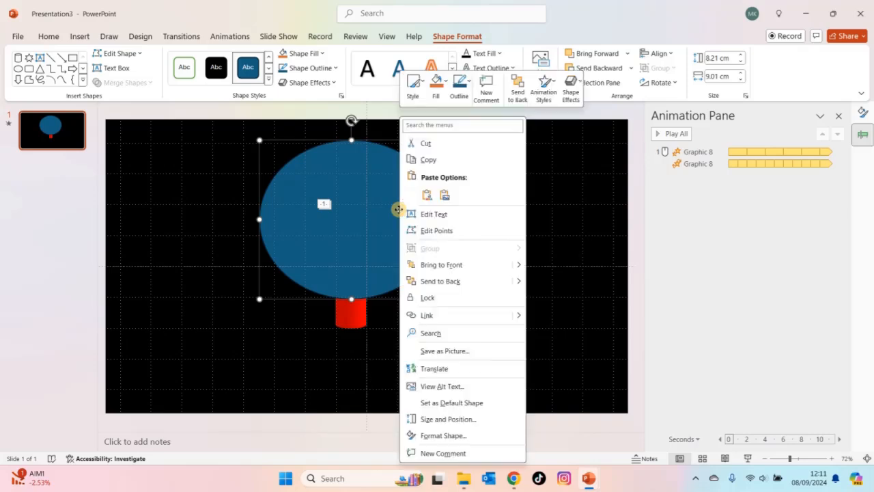
{"action": "left_click", "coordinate": [467, 436]}
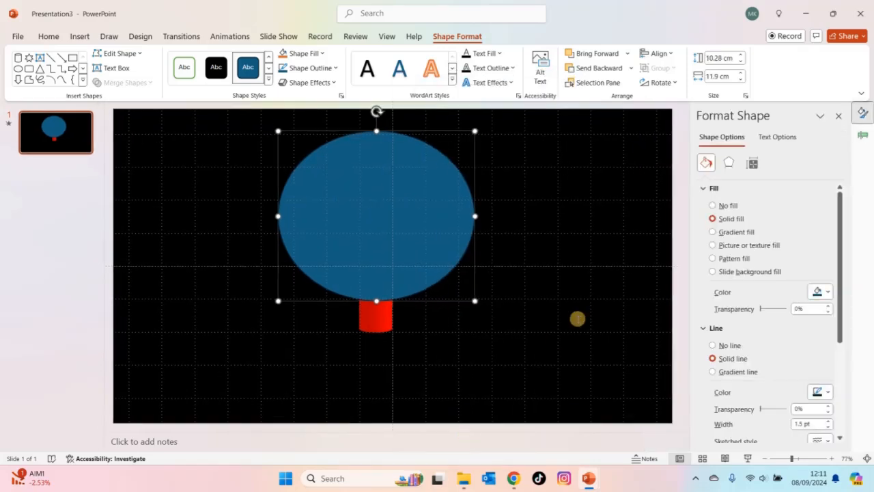
{"action": "left_click", "coordinate": [713, 346]}
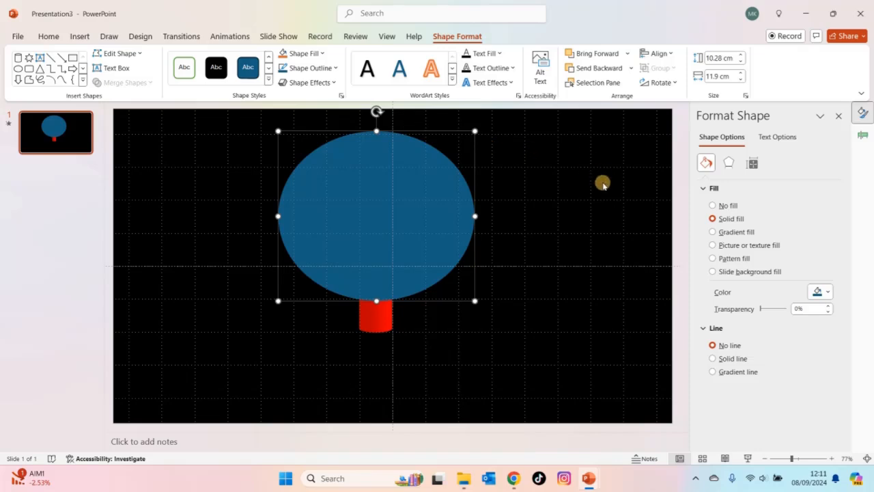
Step: Give the oval a radial gradient fill that spreads from the center
{"action": "left_click", "coordinate": [712, 231]}
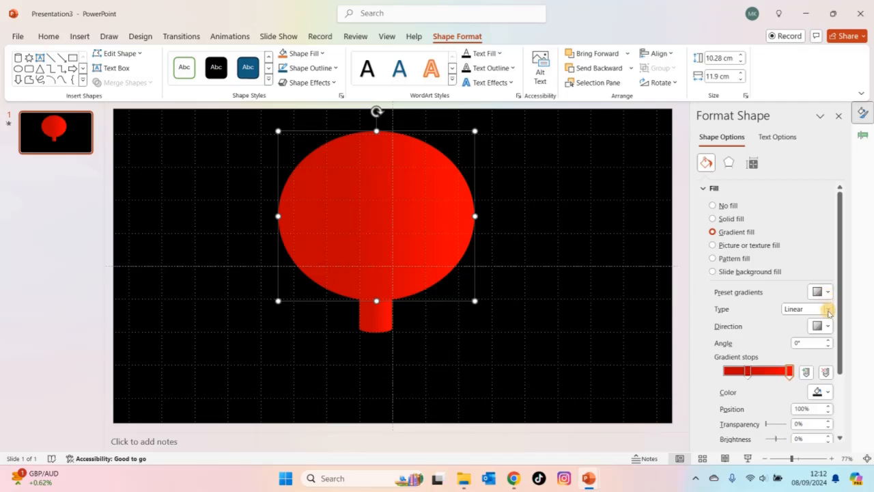
{"action": "left_click", "coordinate": [828, 312]}
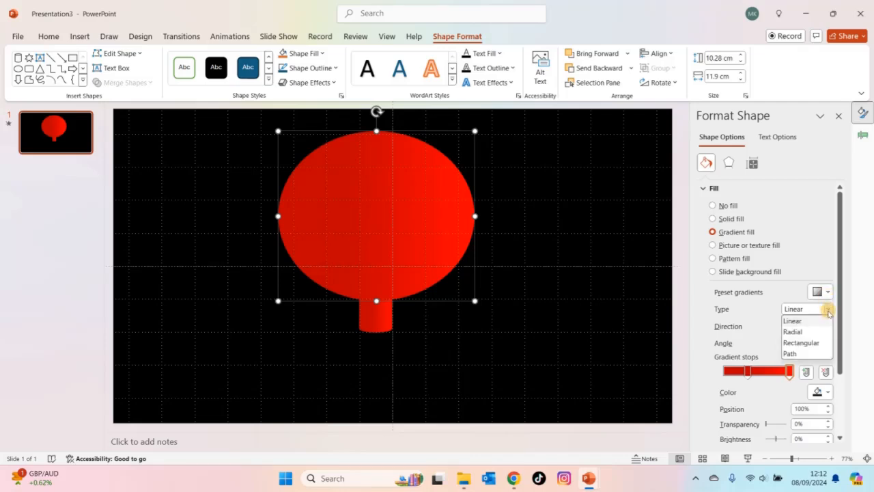
{"action": "left_click", "coordinate": [794, 331]}
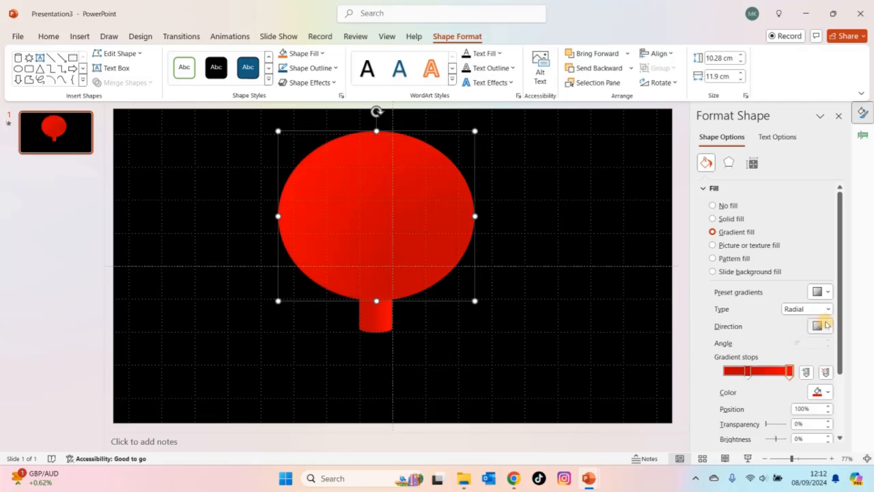
{"action": "left_click", "coordinate": [826, 326]}
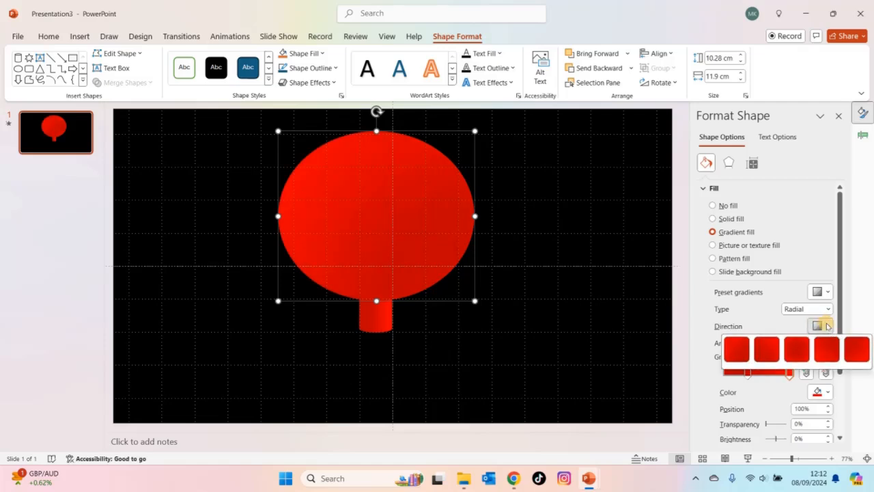
{"action": "left_click", "coordinate": [794, 350]}
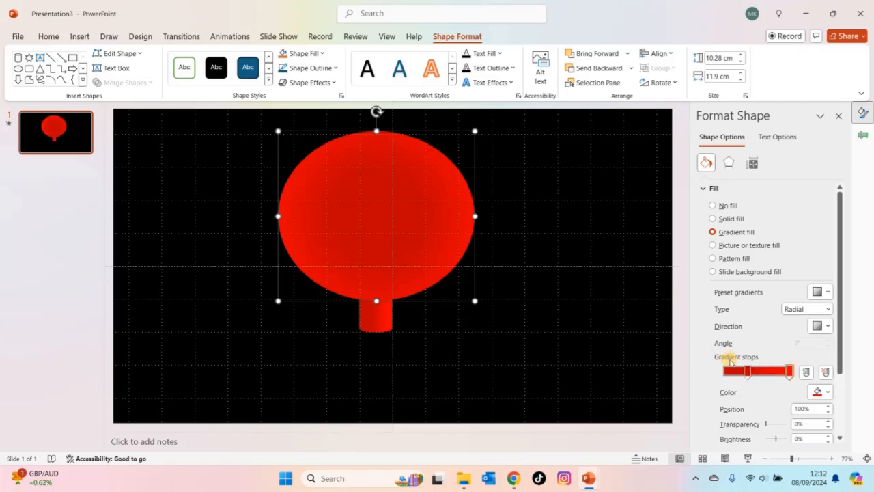
Step: Color the oval's inner gradient stop yellow, and move the outer stop to 79% and color it black
{"action": "left_click", "coordinate": [749, 372]}
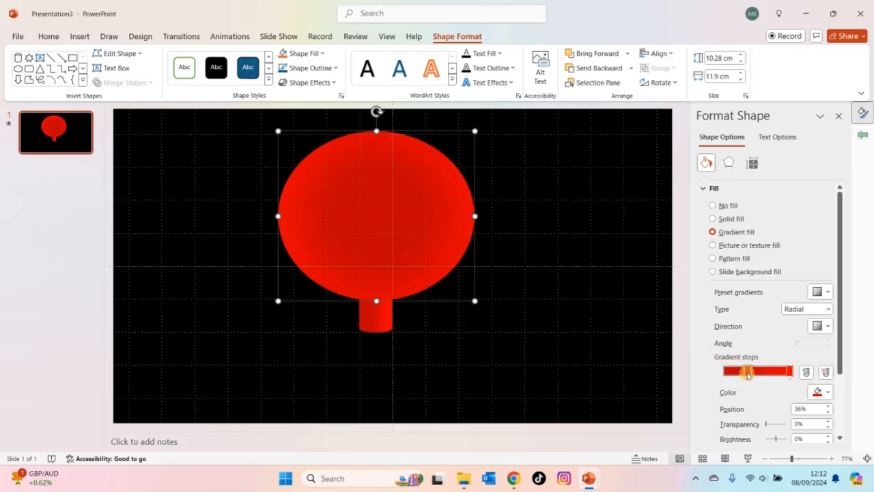
{"action": "left_click", "coordinate": [826, 393]}
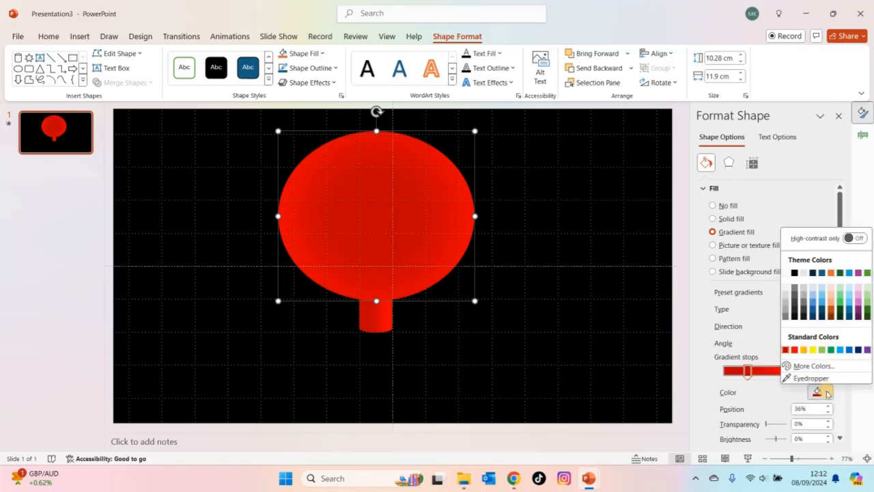
{"action": "left_click", "coordinate": [812, 350]}
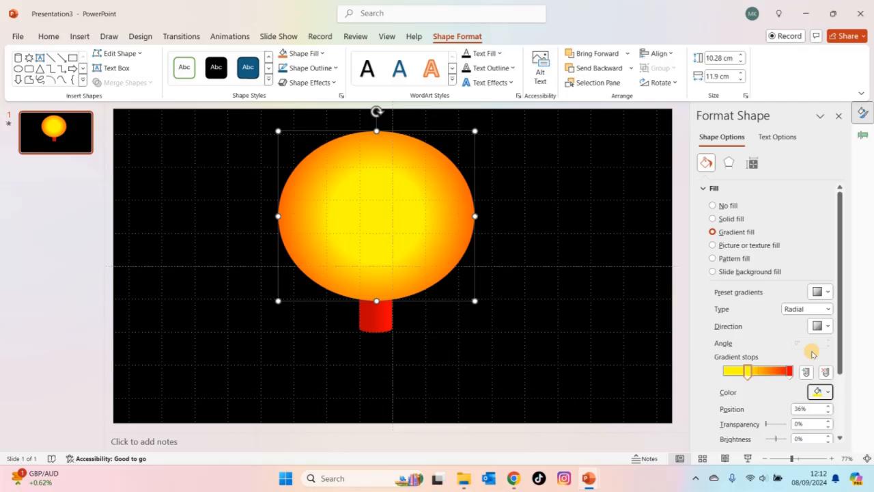
{"action": "left_click_drag", "start_coordinate": [789, 372], "coordinate": [776, 375]}
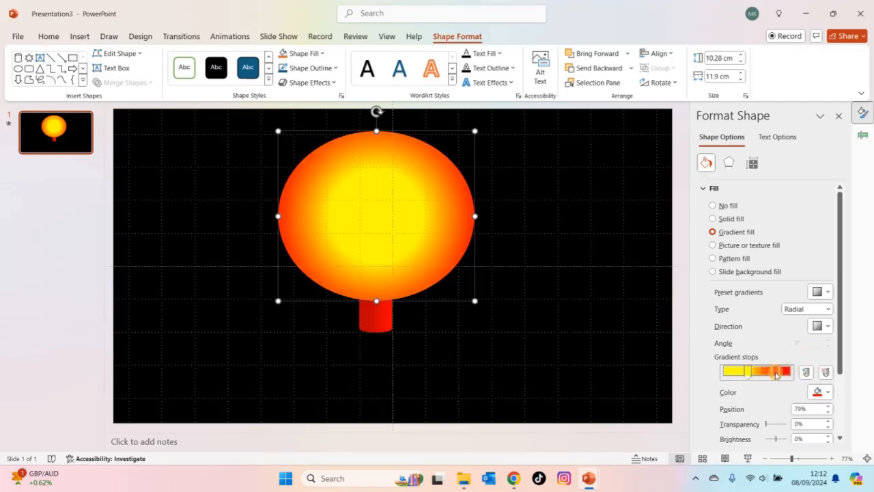
{"action": "left_click", "coordinate": [826, 393]}
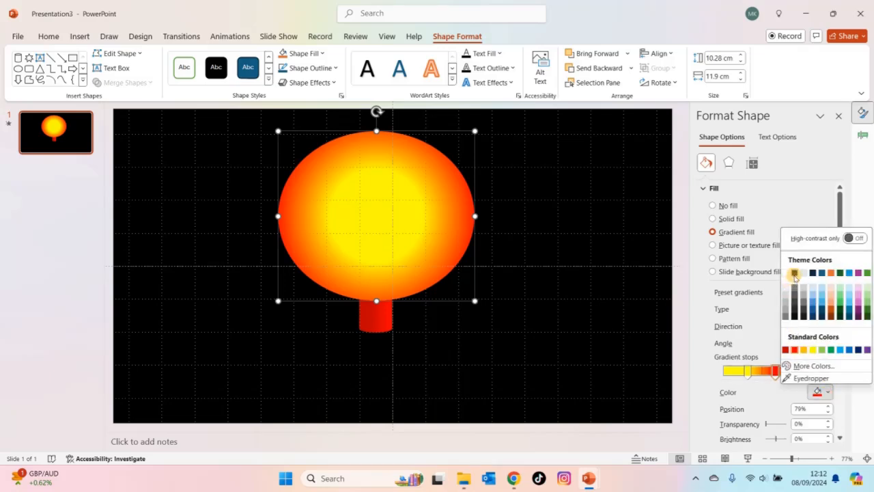
{"action": "left_click", "coordinate": [794, 274]}
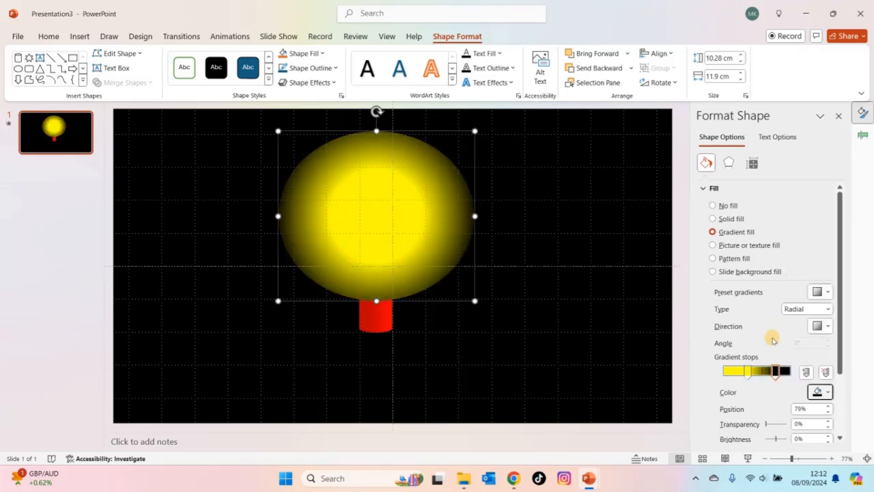
Step: Move the oval's yellow gradient stop to 7% and its black stop to 67%
{"action": "left_click", "coordinate": [748, 371]}
{"action": "left_click_drag", "start_coordinate": [748, 373], "coordinate": [728, 371]}
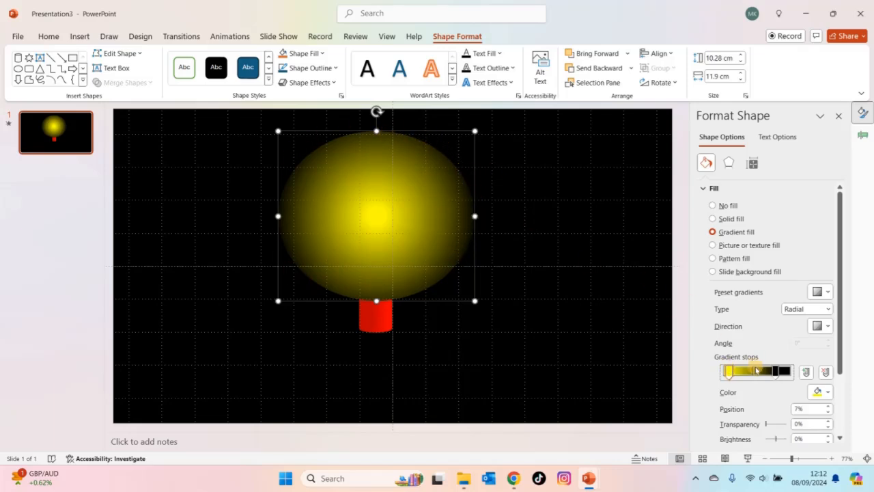
{"action": "left_click_drag", "start_coordinate": [775, 373], "coordinate": [765, 375]}
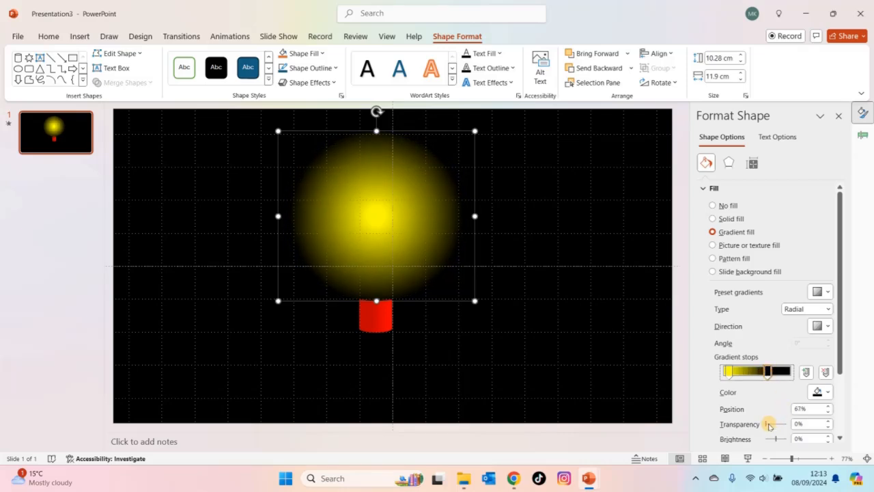
Step: Set the black gradient stop's transparency to 100% and reposition the stop to 87% to widen the glow
{"action": "left_click_drag", "start_coordinate": [766, 425], "coordinate": [797, 418]}
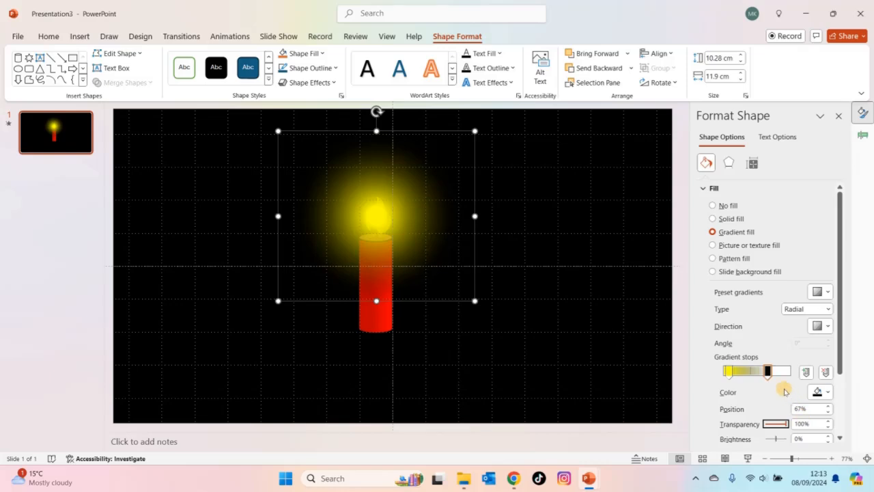
{"action": "left_click", "coordinate": [769, 372]}
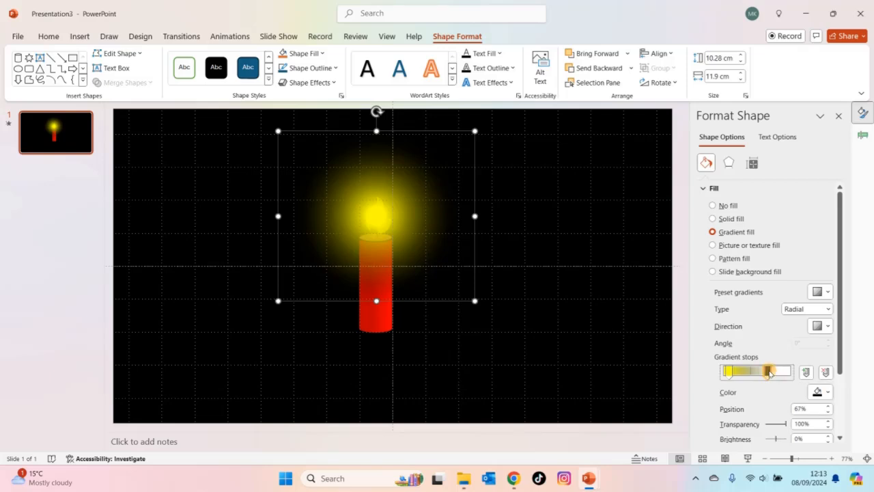
{"action": "left_click_drag", "start_coordinate": [769, 372], "coordinate": [785, 378]}
{"action": "left_click_drag", "start_coordinate": [787, 378], "coordinate": [791, 375]}
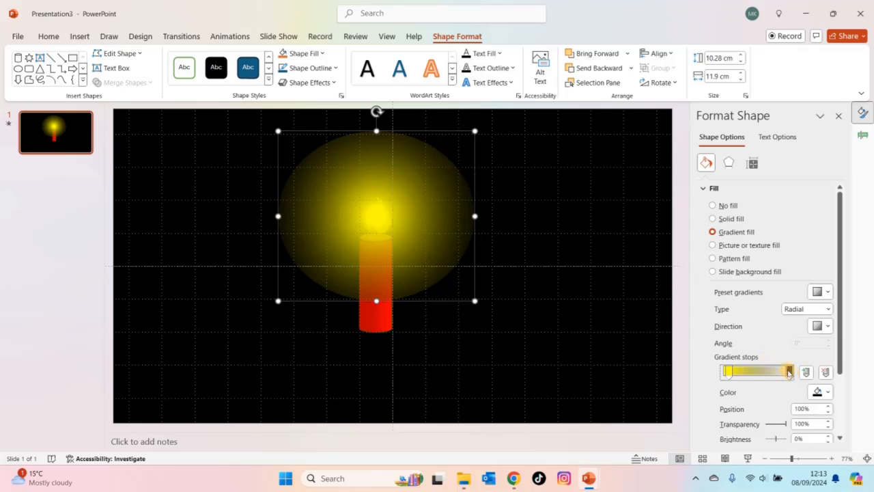
{"action": "left_click_drag", "start_coordinate": [788, 371], "coordinate": [780, 374]}
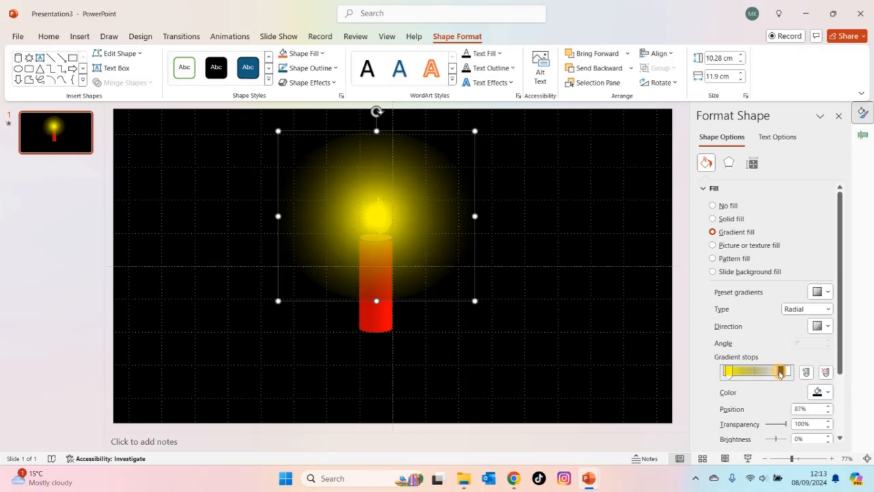
Step: Send the glow oval behind the candle and flame, and check it by playing the slide show from the current slide
{"action": "right_click", "coordinate": [453, 132]}
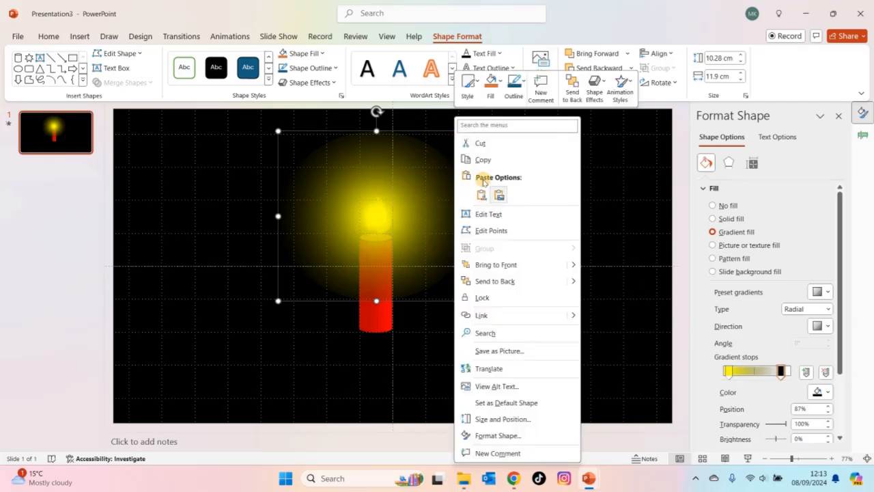
{"action": "left_click", "coordinate": [544, 281]}
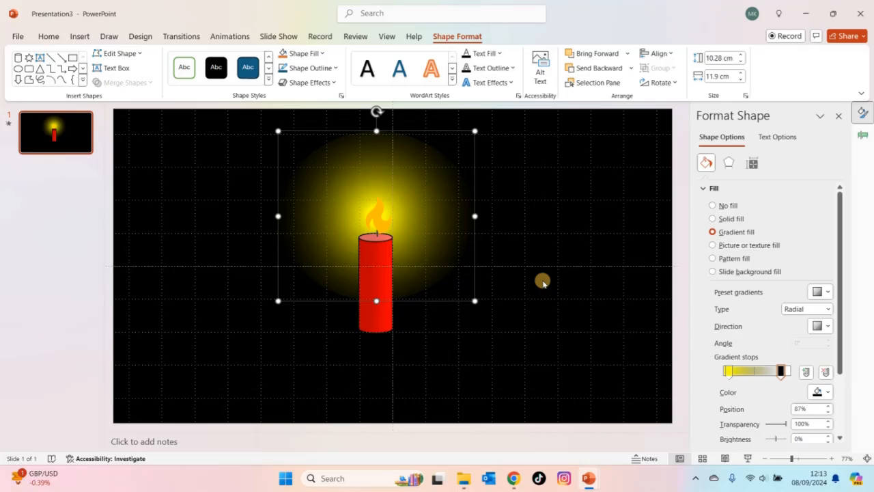
{"action": "left_click", "coordinate": [278, 34]}
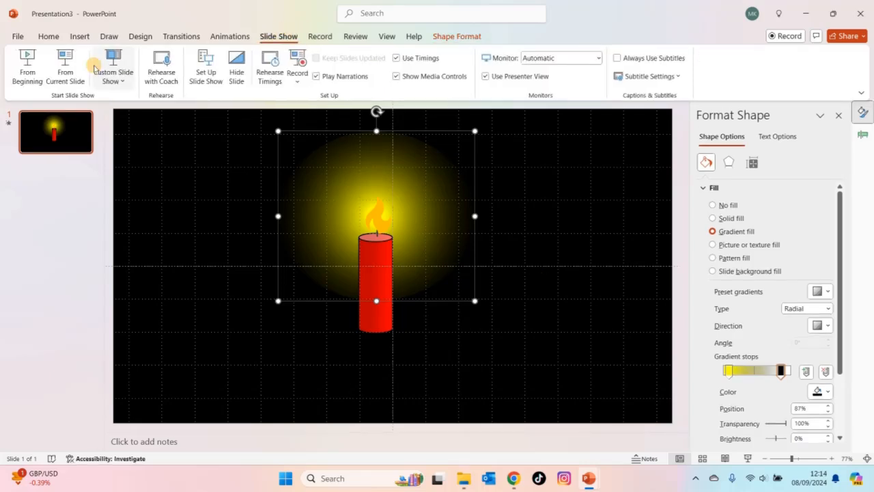
{"action": "left_click", "coordinate": [58, 72]}
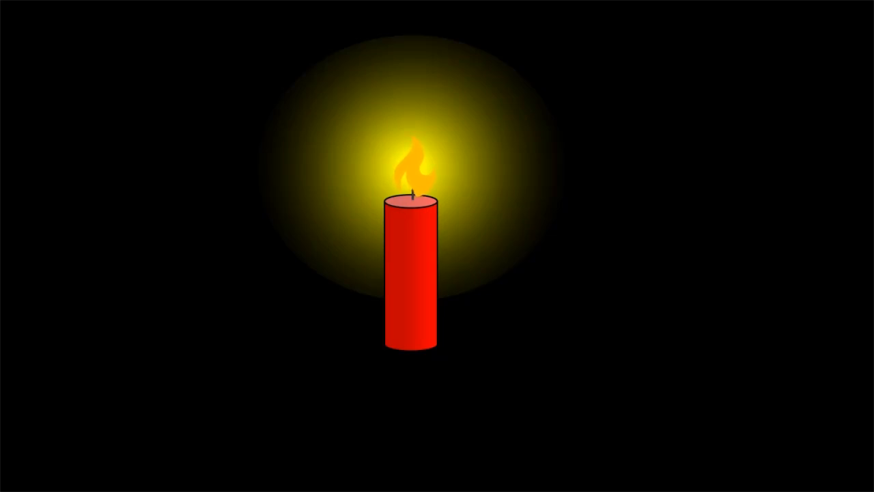
{"action": "key", "text": "Escape"}
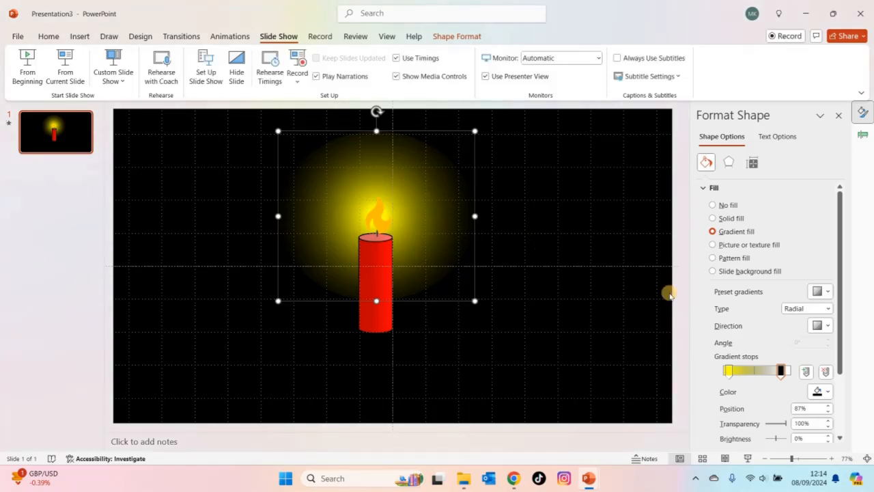
Step: Move the glow's black gradient stop inward to 77% to soften the oval's edge
{"action": "left_click", "coordinate": [781, 371]}
{"action": "left_click_drag", "start_coordinate": [781, 371], "coordinate": [772, 373]}
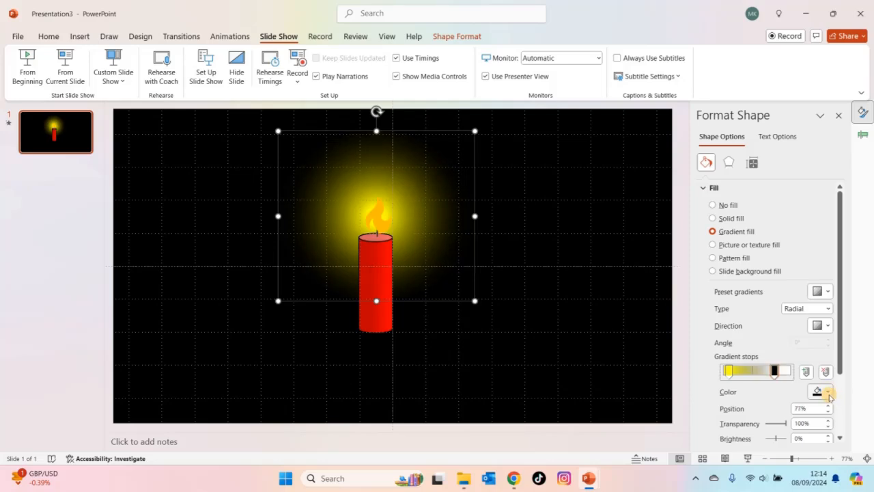
{"action": "left_click", "coordinate": [828, 394]}
{"action": "key", "text": "Escape"}
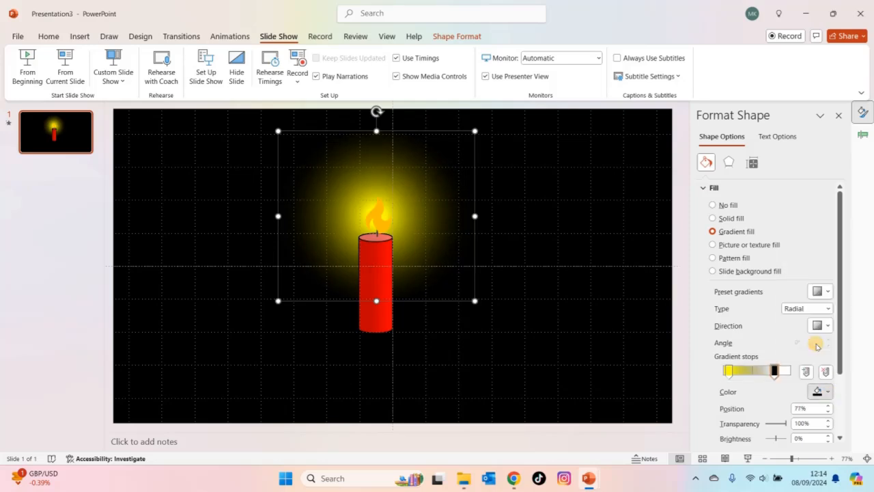
Step: Add another black gradient stop to the glow at 100%, keeping its transparency at 100%
{"action": "left_click", "coordinate": [788, 369]}
{"action": "left_click", "coordinate": [789, 369]}
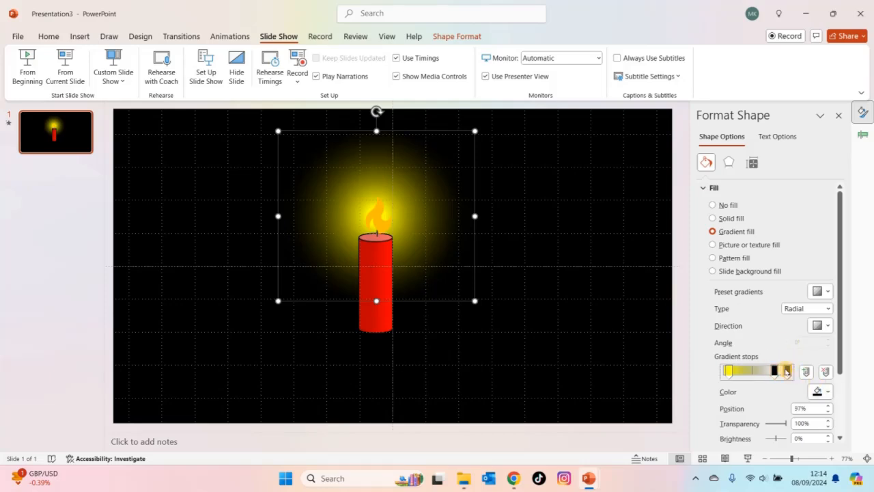
{"action": "left_click_drag", "start_coordinate": [786, 372], "coordinate": [796, 388]}
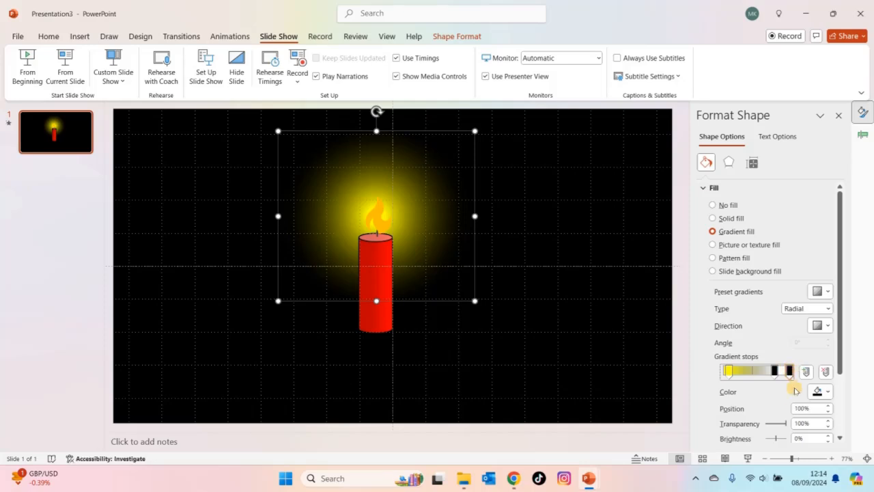
{"action": "left_click", "coordinate": [787, 422]}
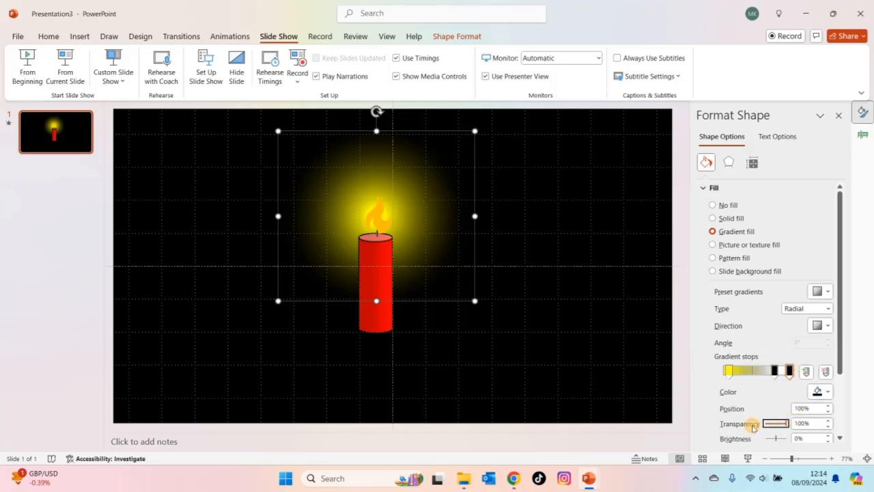
Step: Set the transparency of the glow's outermost black gradient stop to 0% and position the yellow stop at 5%
{"action": "left_click", "coordinate": [766, 424]}
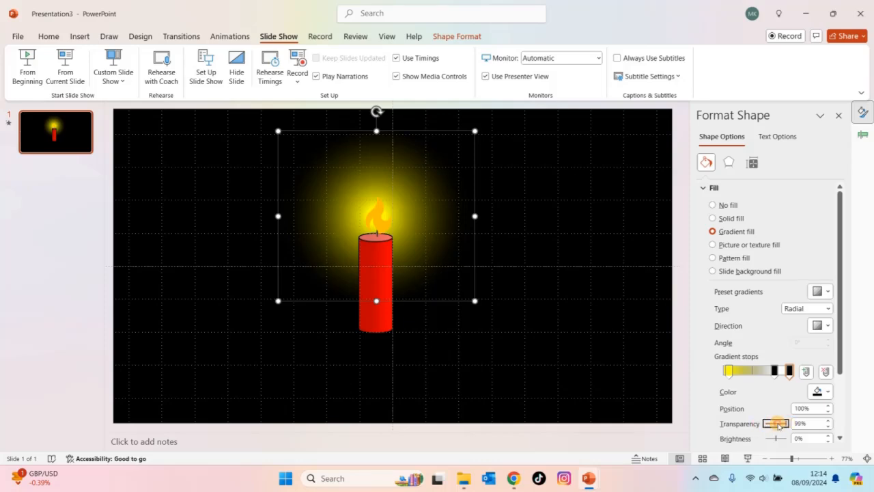
{"action": "left_click", "coordinate": [814, 423]}
{"action": "key", "text": "BackSpace"}
{"action": "key", "text": "BackSpace"}
{"action": "key", "text": "BackSpace"}
{"action": "type", "text": "0"}
{"action": "key", "text": "Return"}
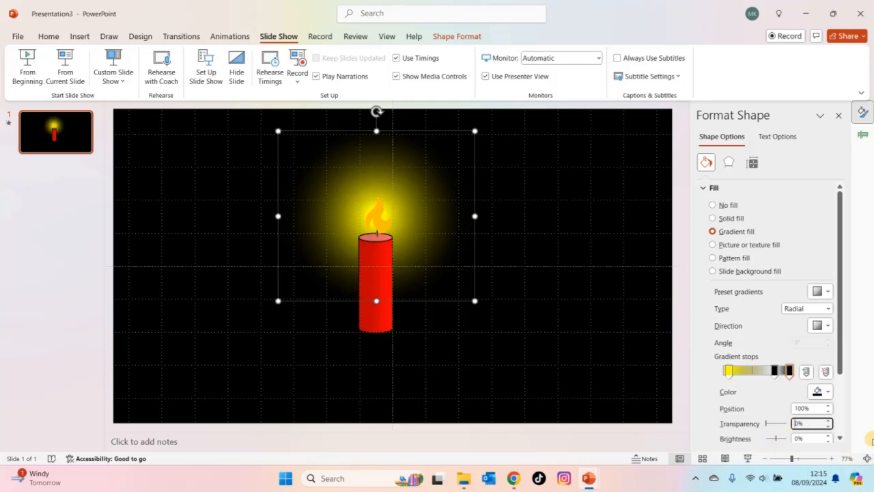
{"action": "left_click_drag", "start_coordinate": [730, 373], "coordinate": [729, 374]}
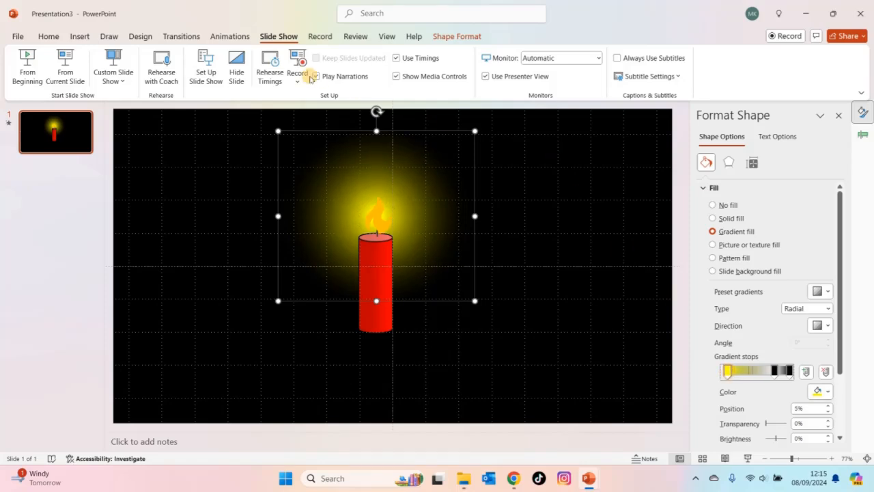
Step: Show the Animation Pane and copy the flame's animations onto the glow oval with the Animation Painter
{"action": "left_click", "coordinate": [230, 36]}
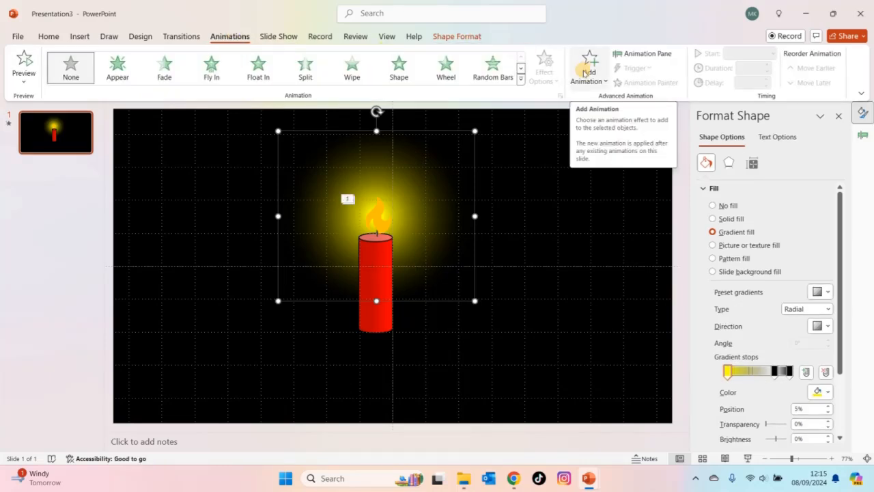
{"action": "left_click", "coordinate": [598, 81]}
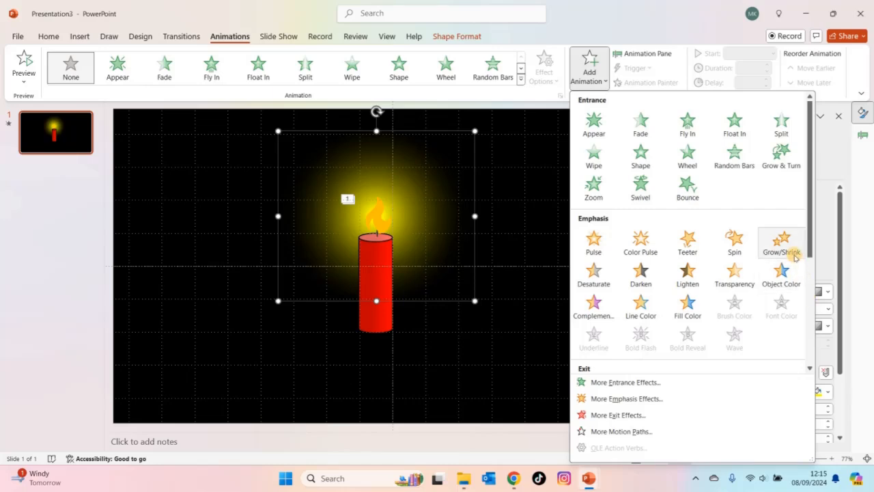
{"action": "scroll", "coordinate": [810, 265], "scroll_direction": "down", "scroll_amount": 3}
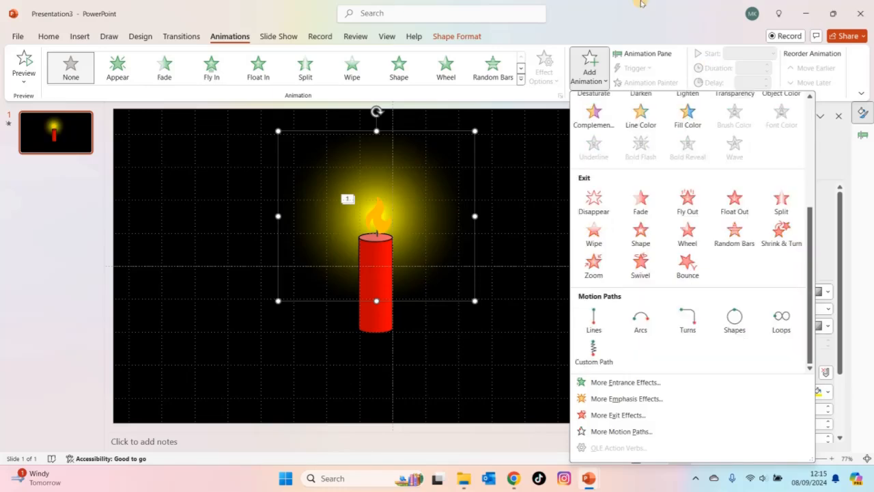
{"action": "left_click", "coordinate": [635, 53]}
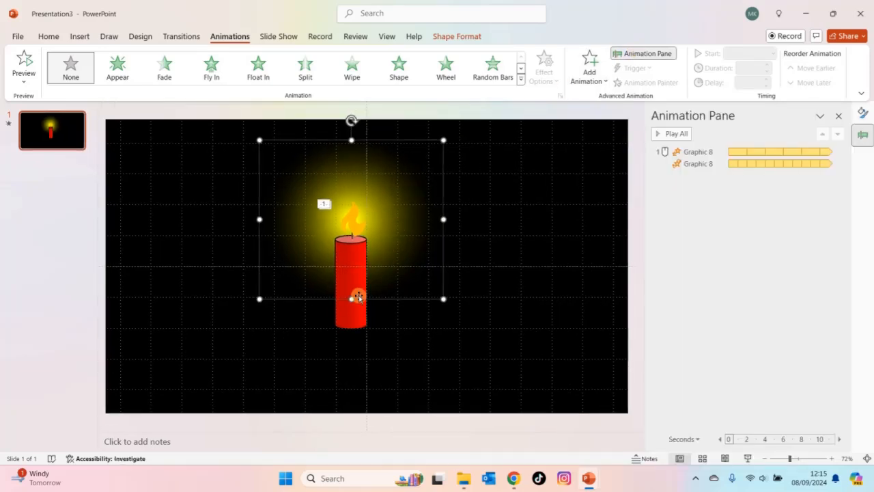
{"action": "left_click", "coordinate": [349, 226]}
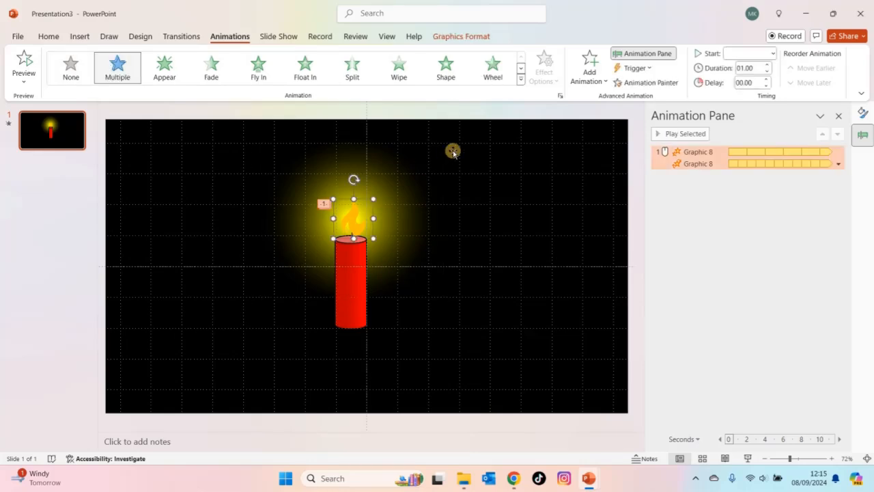
{"action": "left_click", "coordinate": [634, 82]}
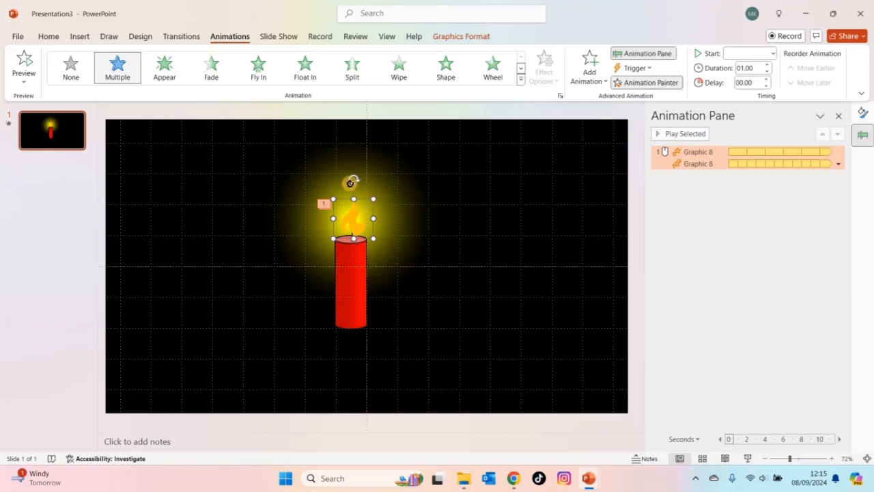
{"action": "left_click", "coordinate": [342, 184]}
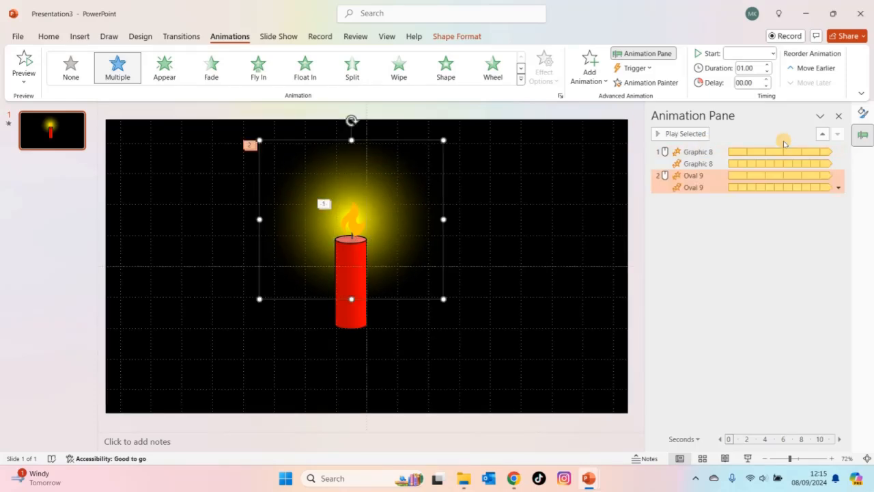
Step: Set the glow oval's animations to Start With Previous and play the slide show from the current slide
{"action": "right_click", "coordinate": [720, 175]}
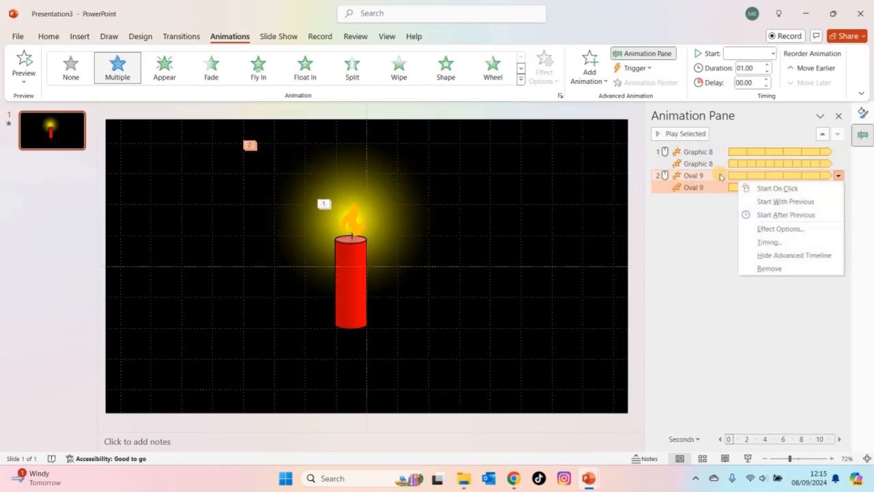
{"action": "left_click", "coordinate": [762, 202]}
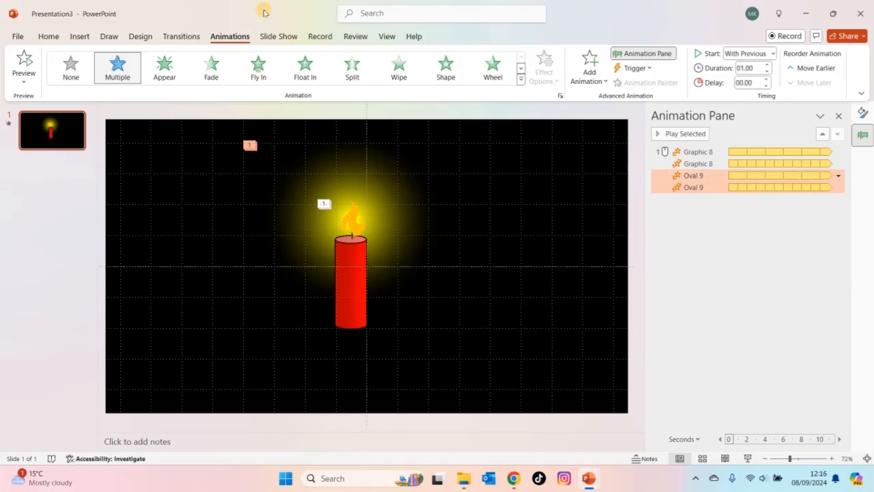
{"action": "left_click", "coordinate": [273, 37]}
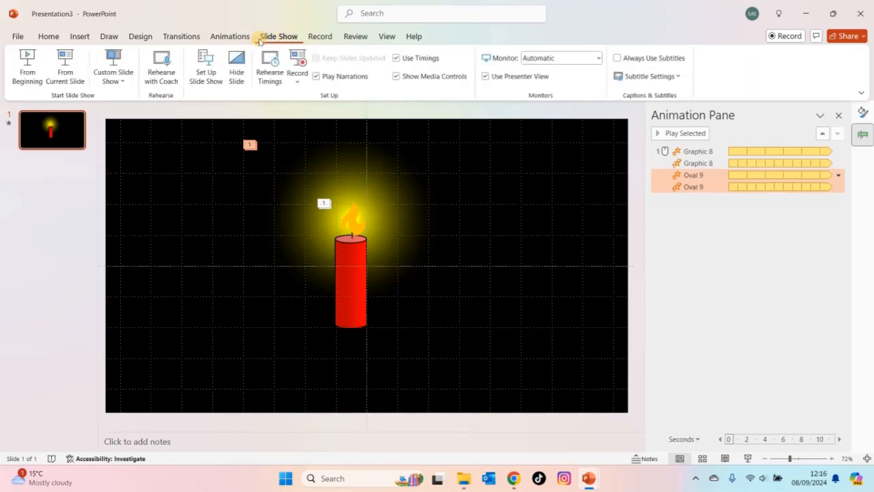
{"action": "left_click", "coordinate": [65, 71]}
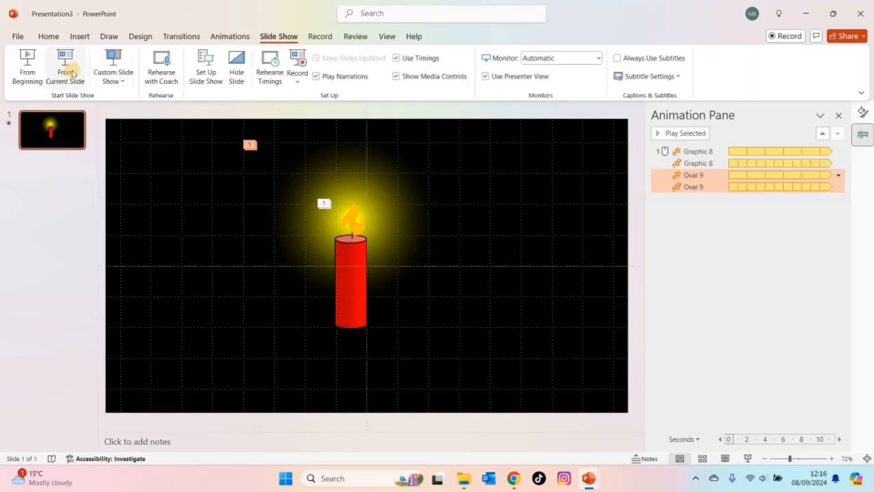